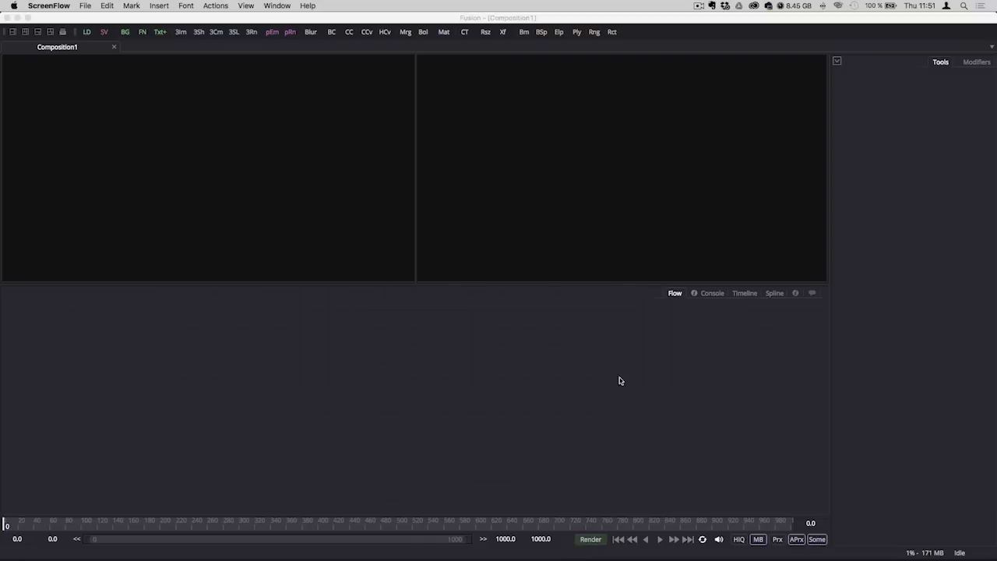
# - In Finder, open the Skull folder from the desktop and expand its Flatten subfolder
pyautogui.moveTo(996, 1)
pyautogui.doubleClick(960, 154)
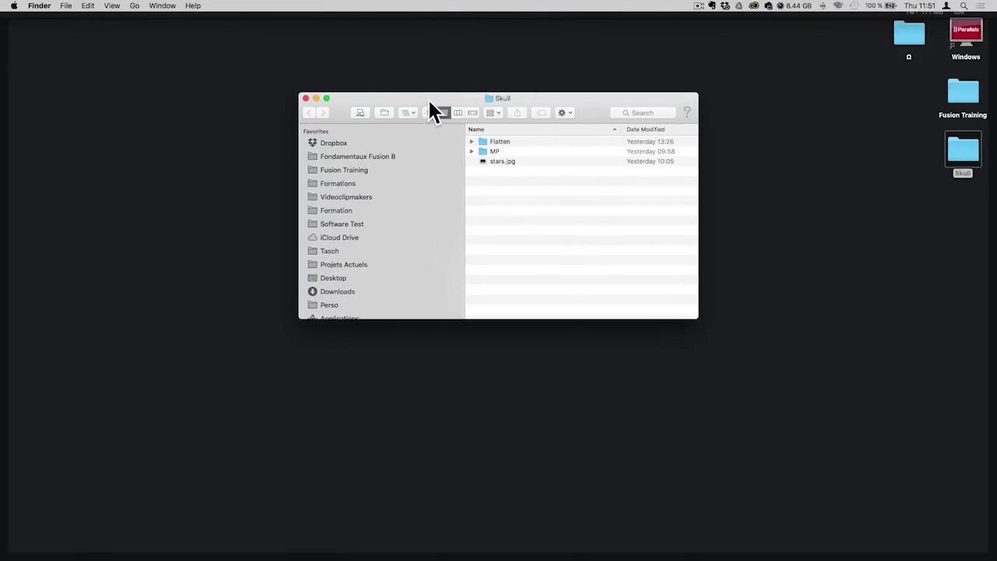
pyautogui.moveTo(436, 102); pyautogui.dragTo(574, 99)
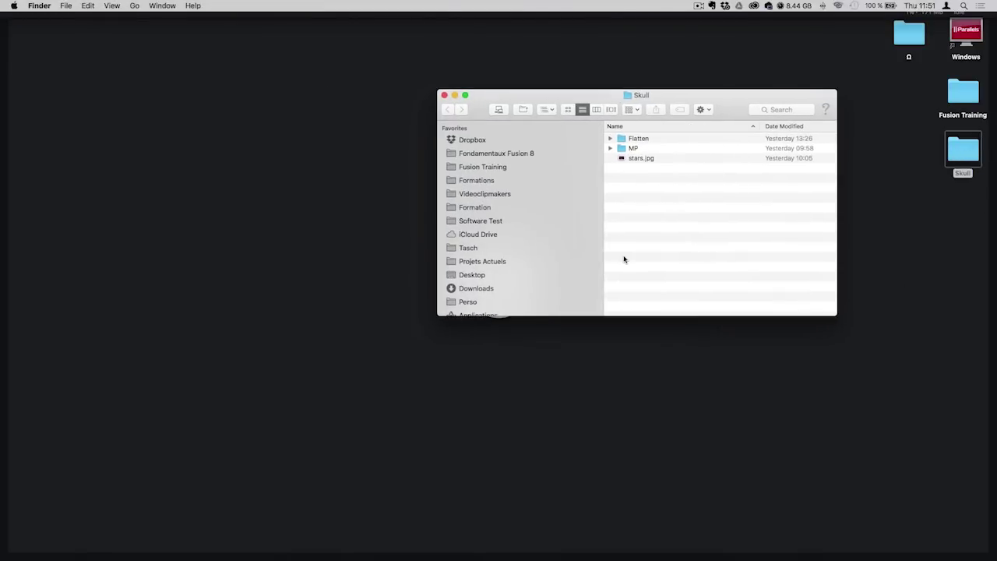
pyautogui.click(610, 139)
# - Preview the frames of the rendered skull image sequence in the Flatten folder, starting from Skull0000.jpg
pyautogui.click(648, 151)
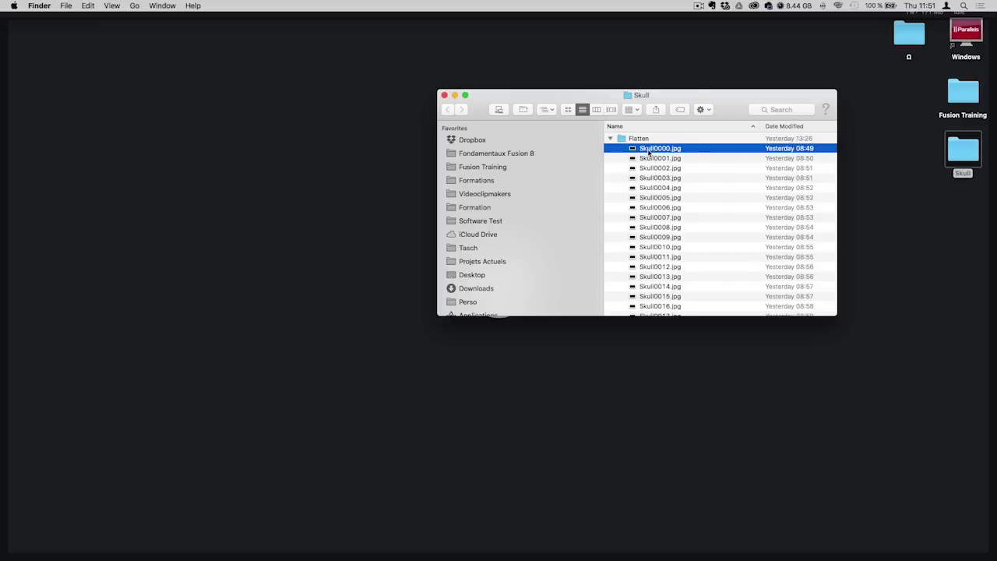
pyautogui.press('space')
pyautogui.press('Down')
pyautogui.press('Down')
pyautogui.press('Down')
pyautogui.press('Down')
pyautogui.press('Down')
pyautogui.press('Down')
pyautogui.press('Down')
pyautogui.press('Down')
pyautogui.press('Down')
pyautogui.press('Down')
pyautogui.press('Down')
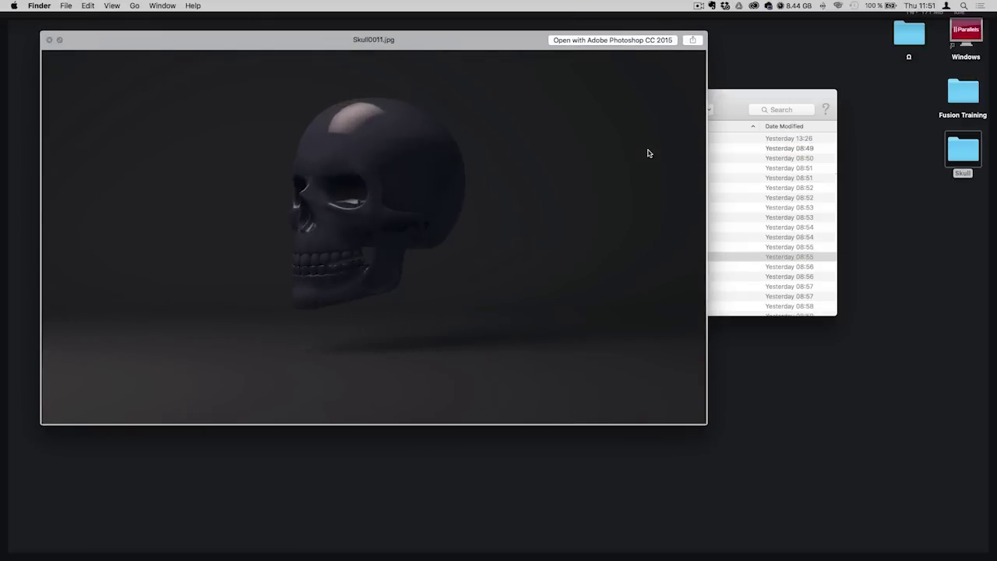
pyautogui.press('Down')
pyautogui.press('Down')
pyautogui.press('Down')
pyautogui.press('Down')
pyautogui.press('Down')
pyautogui.press('Down')
pyautogui.press('Down')
pyautogui.press('Down')
pyautogui.press('Down')
pyautogui.press('Down')
pyautogui.press('Down')
pyautogui.press('Down')
pyautogui.press('Down')
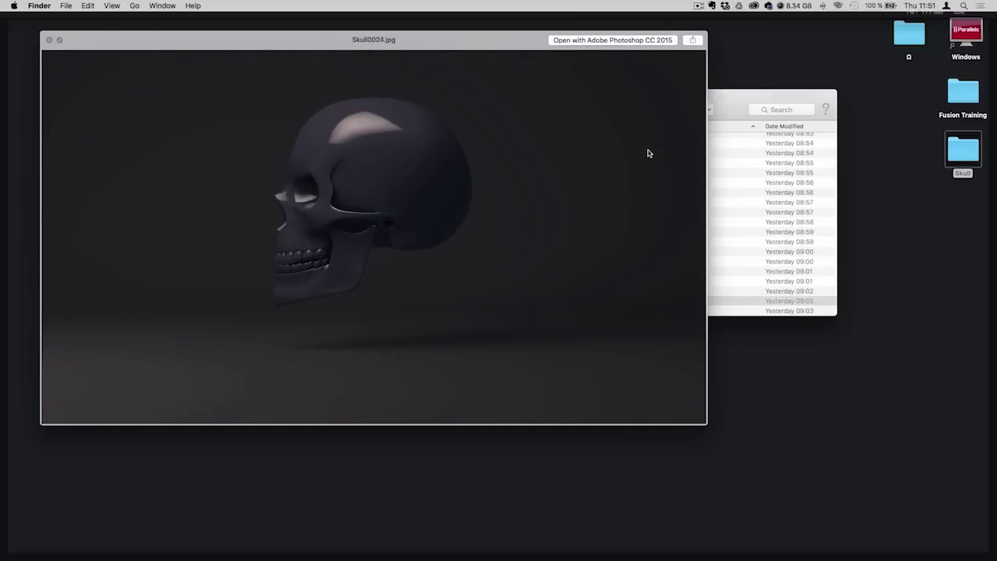
pyautogui.press('space')
pyautogui.scroll(3, 649, 152)
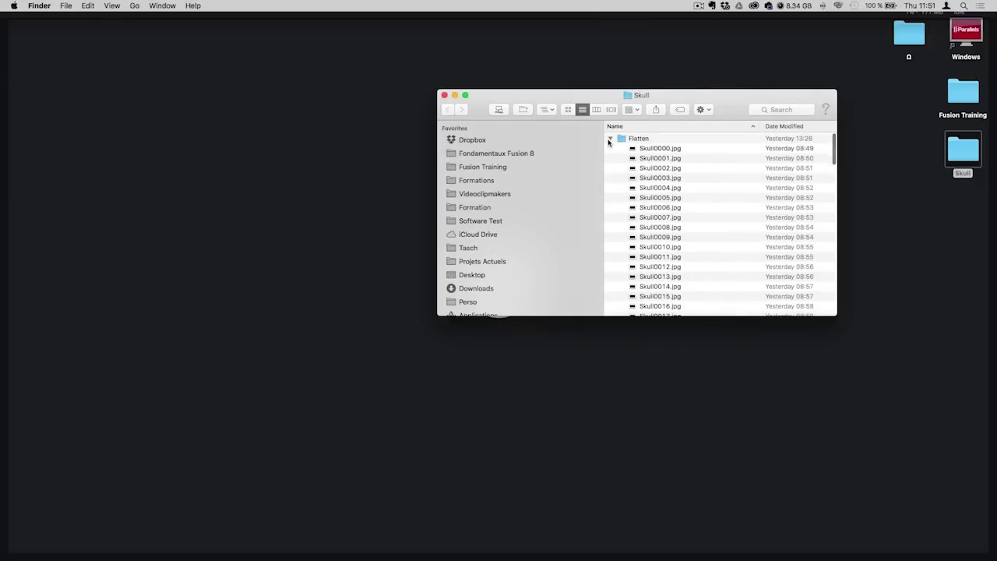
# - Preview the object mask frames in the MP folder forwards and backwards, starting from Skull-MP_object_1_0000.jpg
pyautogui.click(609, 139)
pyautogui.click(609, 149)
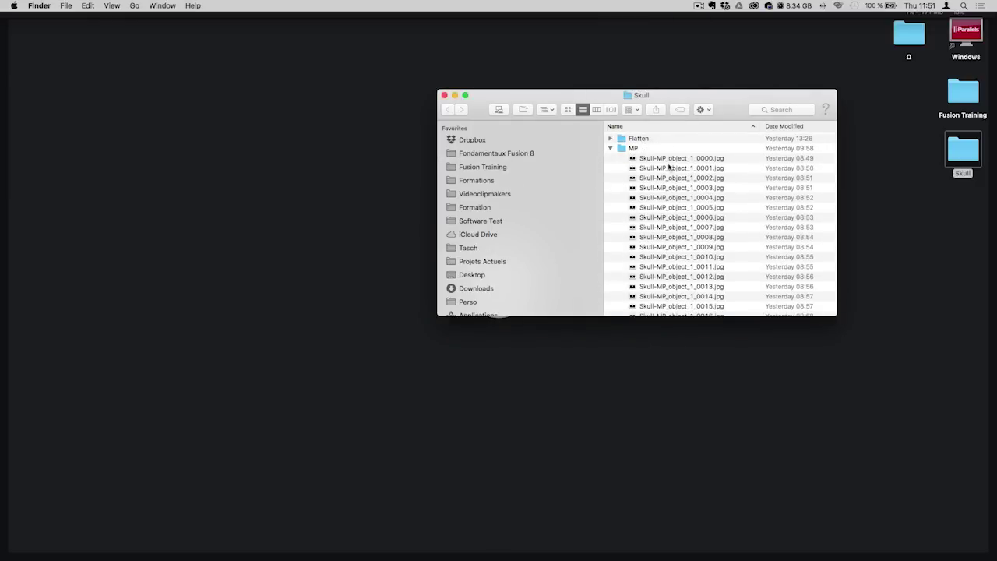
pyautogui.click(659, 159)
pyautogui.press('space')
pyautogui.press('Down')
pyautogui.press('Down')
pyautogui.press('Down')
pyautogui.press('Down')
pyautogui.press('Down')
pyautogui.press('Down')
pyautogui.press('Down')
pyautogui.press('Down')
pyautogui.press('Down')
pyautogui.press('Down')
pyautogui.press('Down')
pyautogui.press('Down')
pyautogui.press('Down')
pyautogui.press('Down')
pyautogui.press('Down')
pyautogui.press('Down')
pyautogui.press('Down')
pyautogui.press('Down')
pyautogui.press('Down')
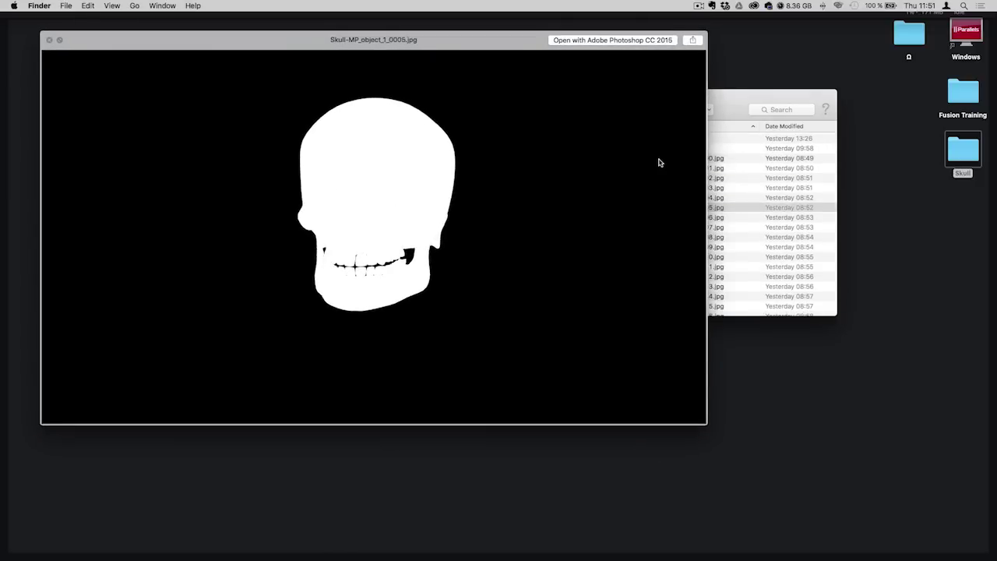
pyautogui.press('Up')
pyautogui.press('Up')
pyautogui.press('Up')
pyautogui.press('Up')
pyautogui.press('Up')
pyautogui.press('Up')
pyautogui.press('Up')
pyautogui.press('Up')
pyautogui.press('Up')
pyautogui.press('Up')
pyautogui.press('Up')
pyautogui.press('Up')
pyautogui.press('Up')
pyautogui.press('Up')
pyautogui.press('Up')
pyautogui.press('Up')
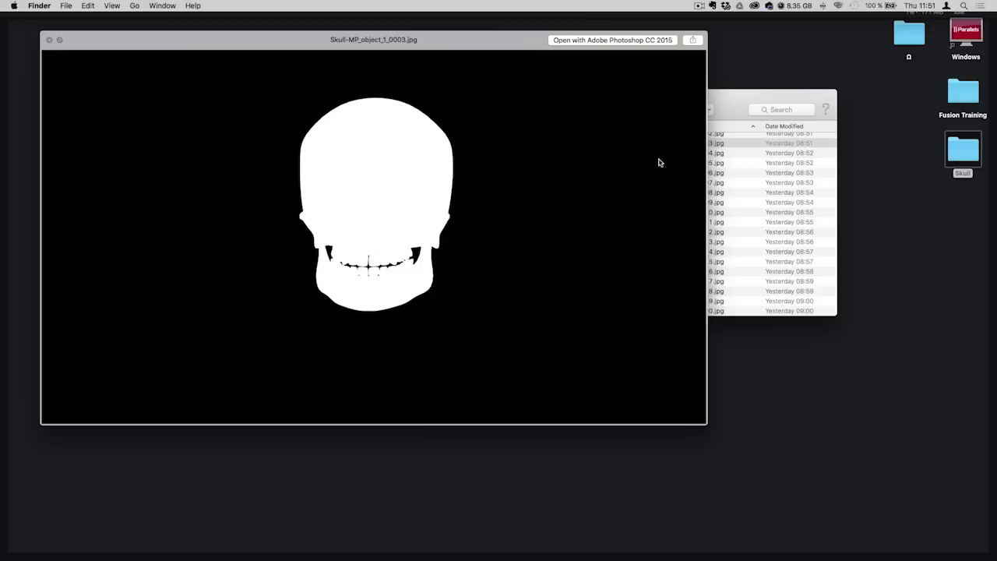
pyautogui.press('space')
pyautogui.scroll(3, 659, 161)
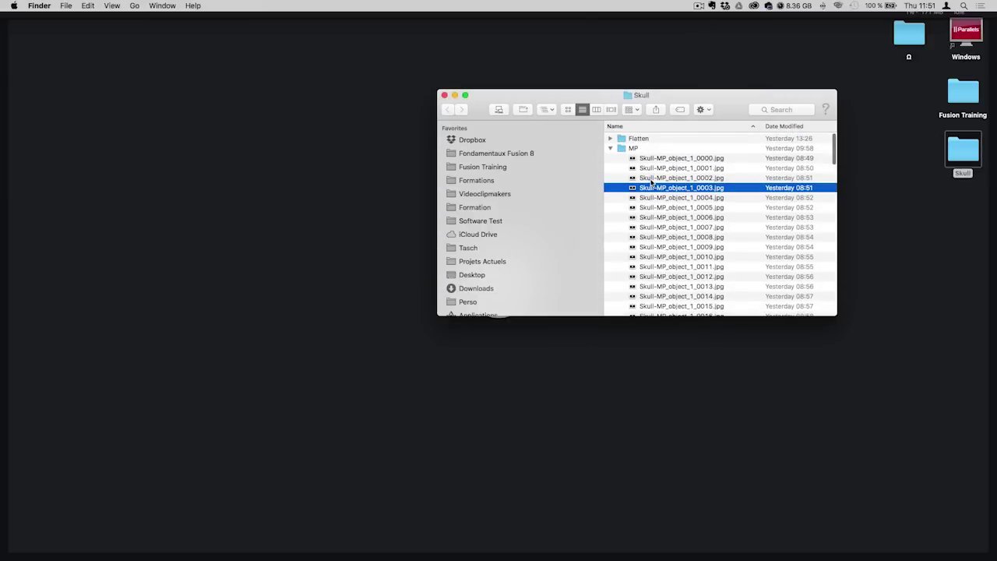
# - Collapse the MP folder and preview the stars.jpg background image
pyautogui.click(610, 148)
pyautogui.click(633, 159)
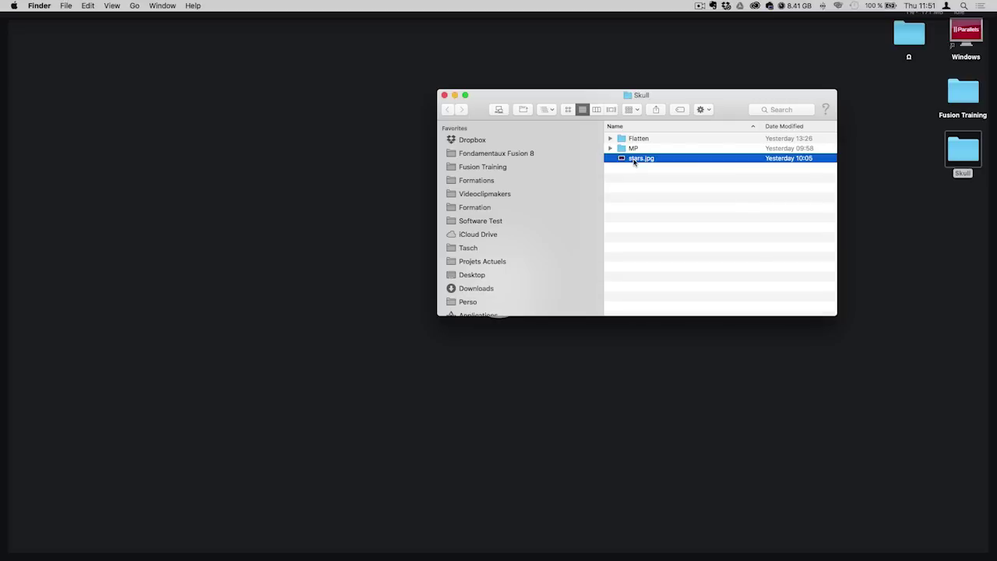
pyautogui.press('space')
pyautogui.press('space')
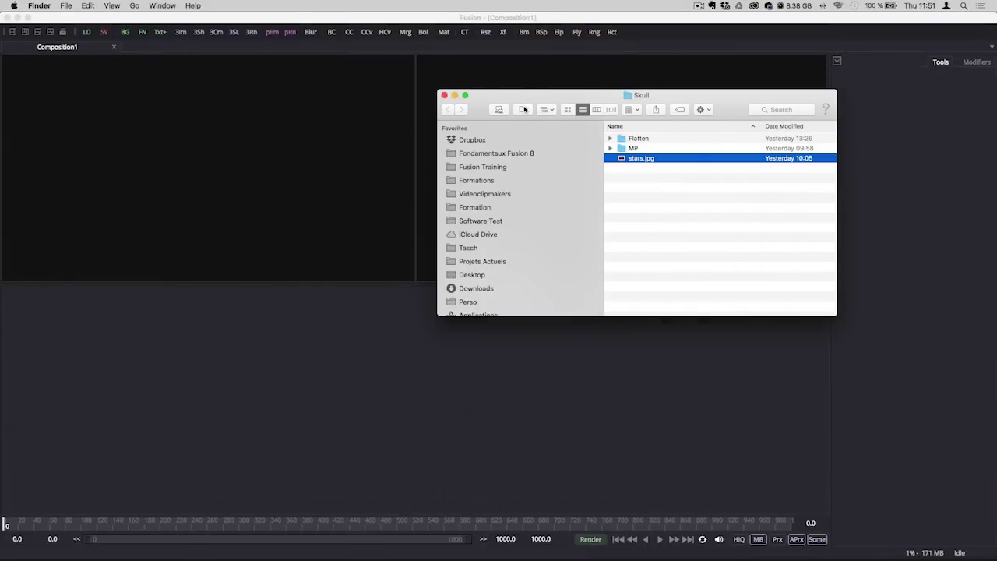
# - Import the skull image sequence into the Fusion flow from Skull0000.jpg in the Flatten folder
pyautogui.moveTo(531, 100); pyautogui.dragTo(642, 108)
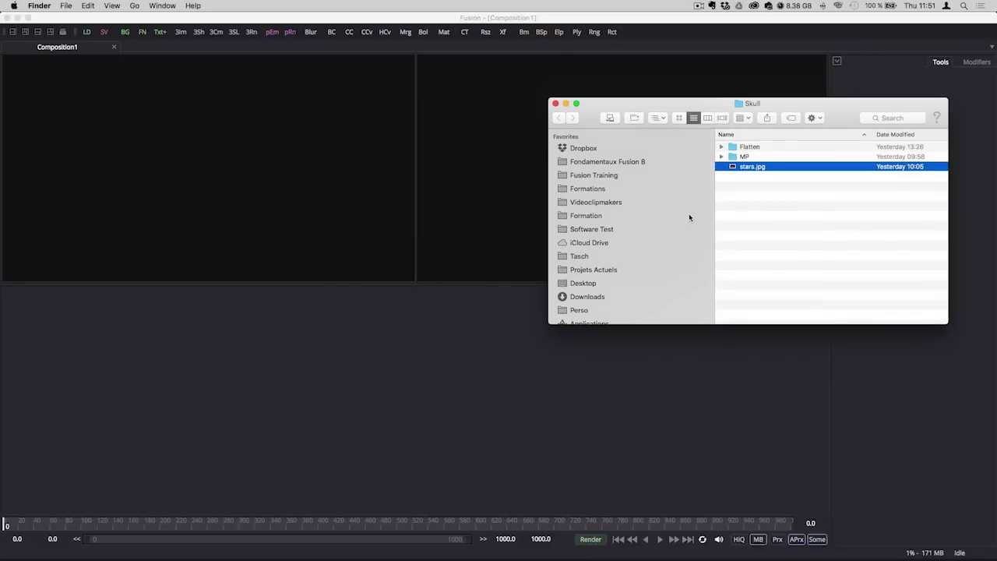
pyautogui.click(720, 147)
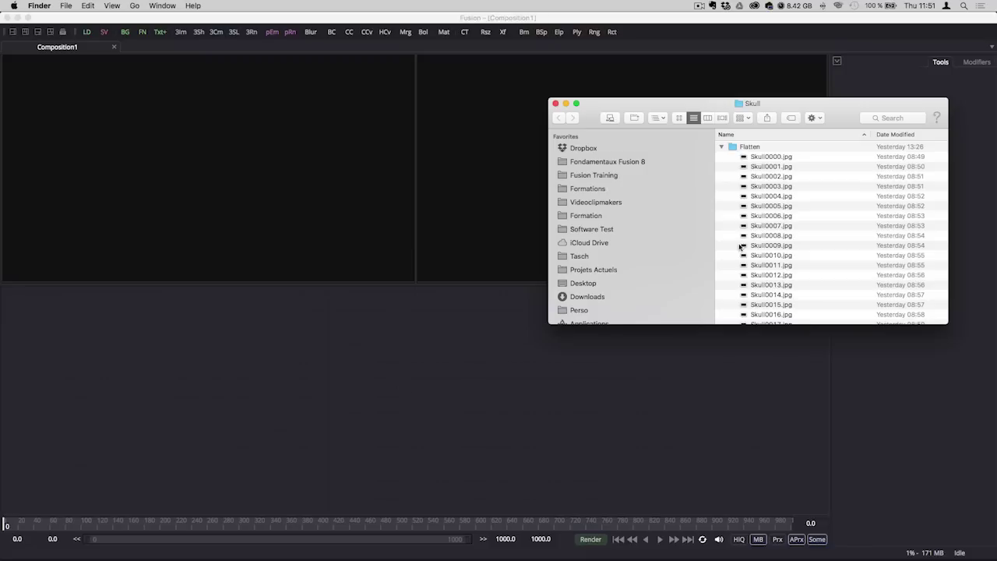
pyautogui.click(748, 158)
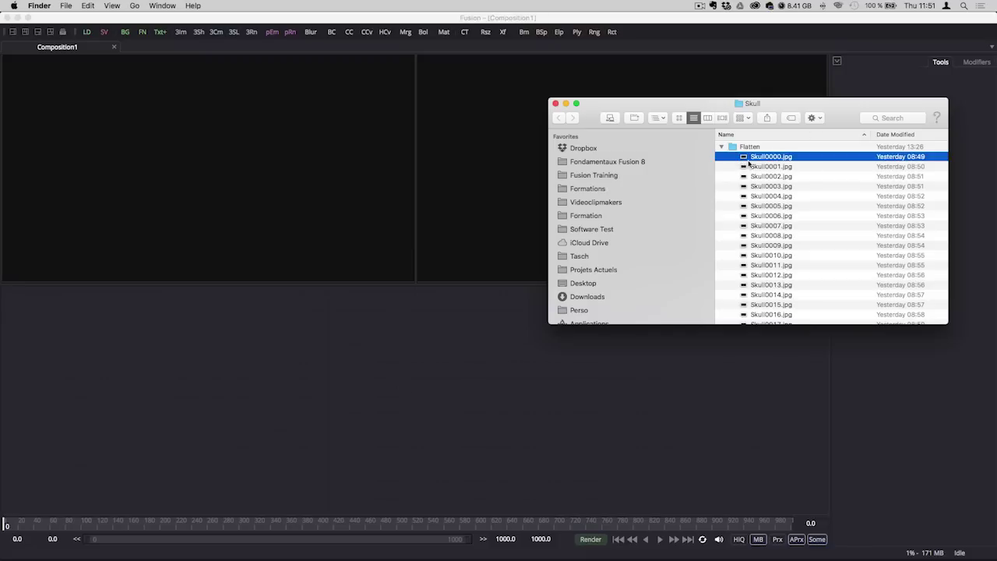
pyautogui.scroll(-5, 751, 236)
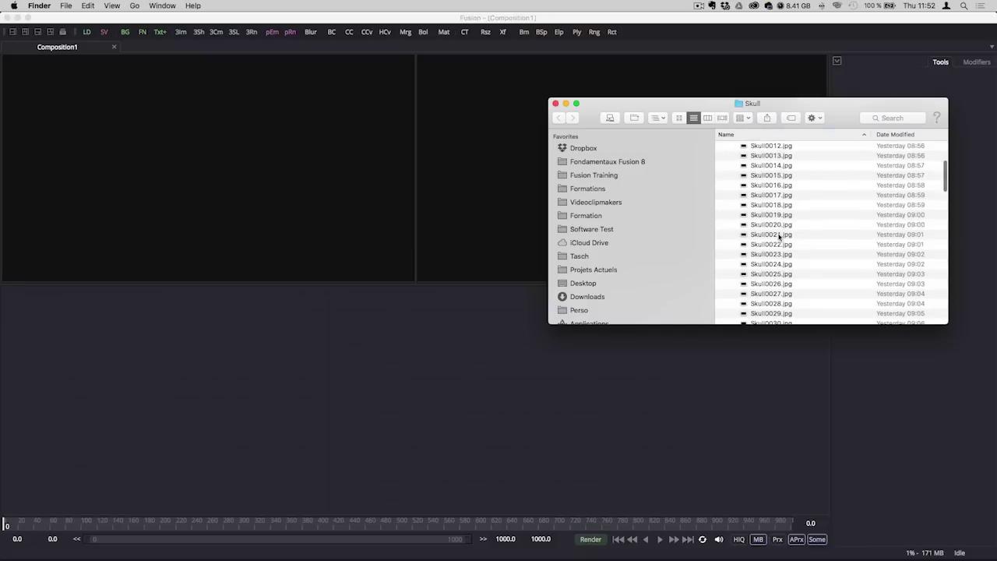
pyautogui.scroll(5, 752, 231)
pyautogui.moveTo(744, 158); pyautogui.dragTo(329, 358)
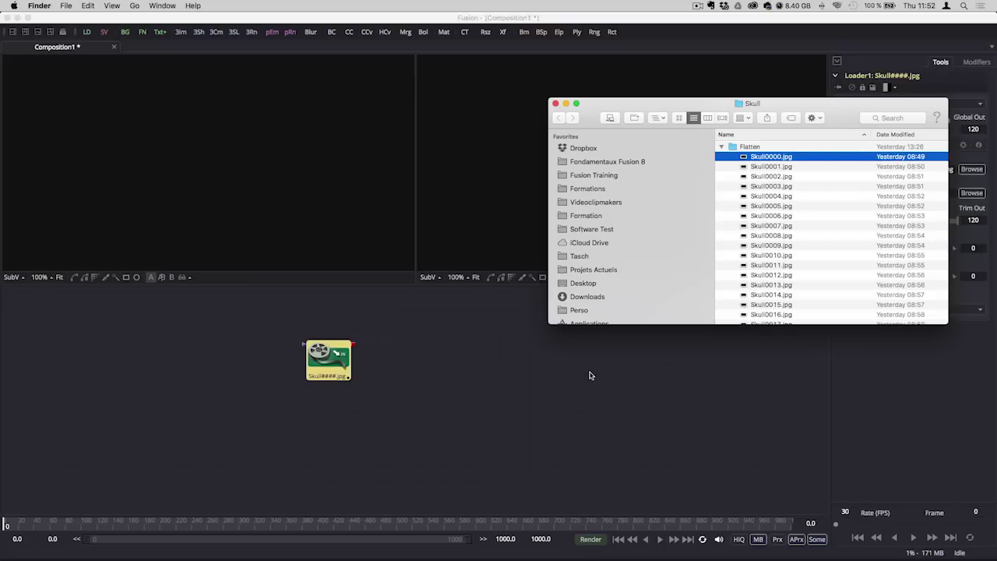
# - Import the skull mask sequence into the flow from Skull-MP_object_1_0000.jpg in the MP folder
pyautogui.click(724, 148)
pyautogui.click(721, 157)
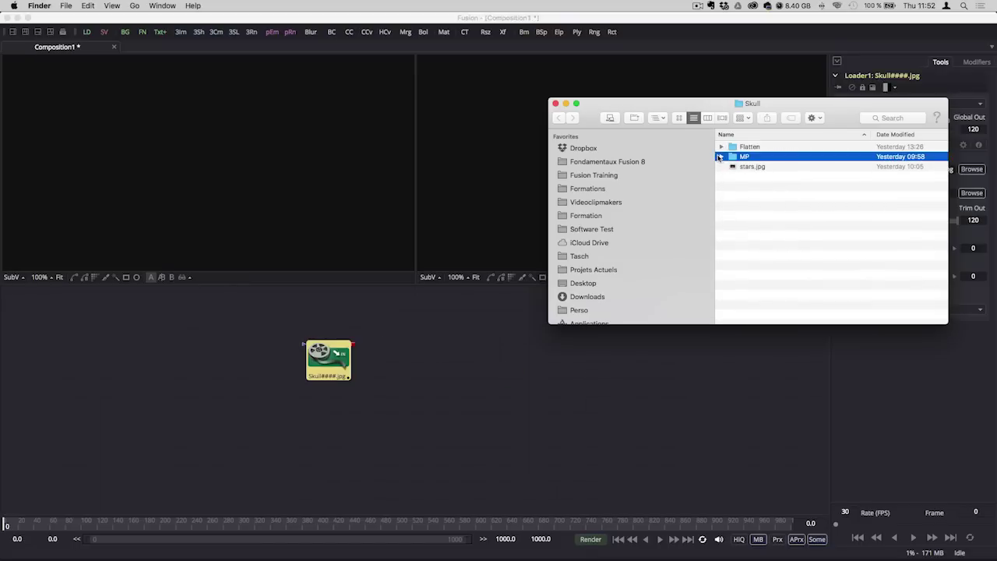
pyautogui.click(721, 158)
pyautogui.click(744, 166)
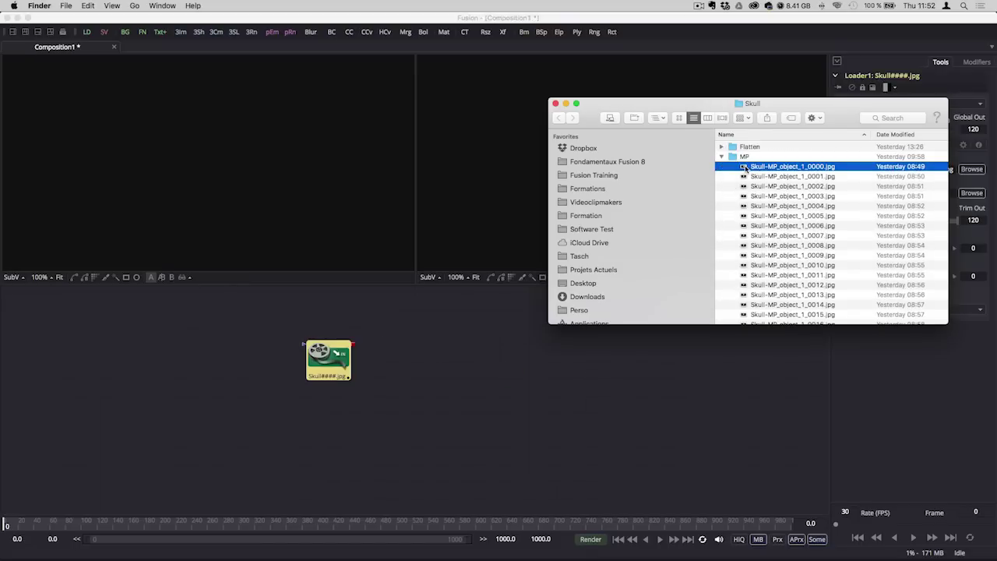
pyautogui.moveTo(744, 166); pyautogui.dragTo(330, 442)
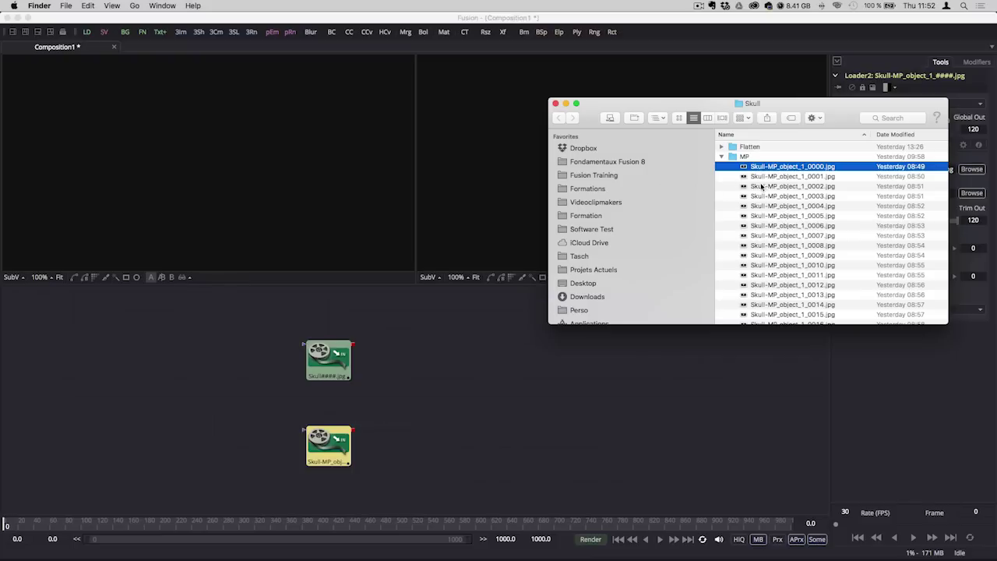
# - Import the stars.jpg image from the Skull folder into the flow
pyautogui.click(721, 157)
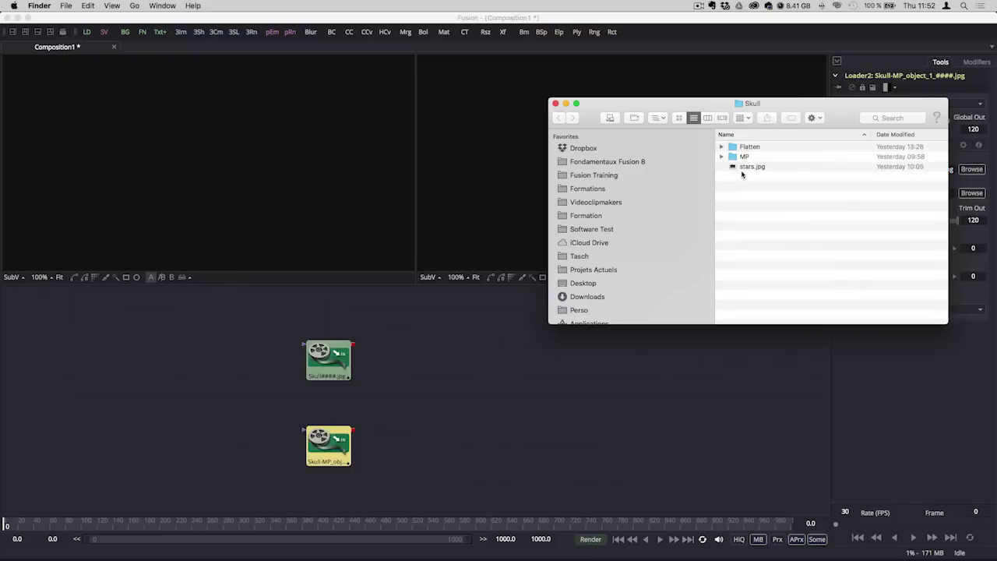
pyautogui.click(748, 169)
pyautogui.moveTo(736, 173); pyautogui.dragTo(444, 475)
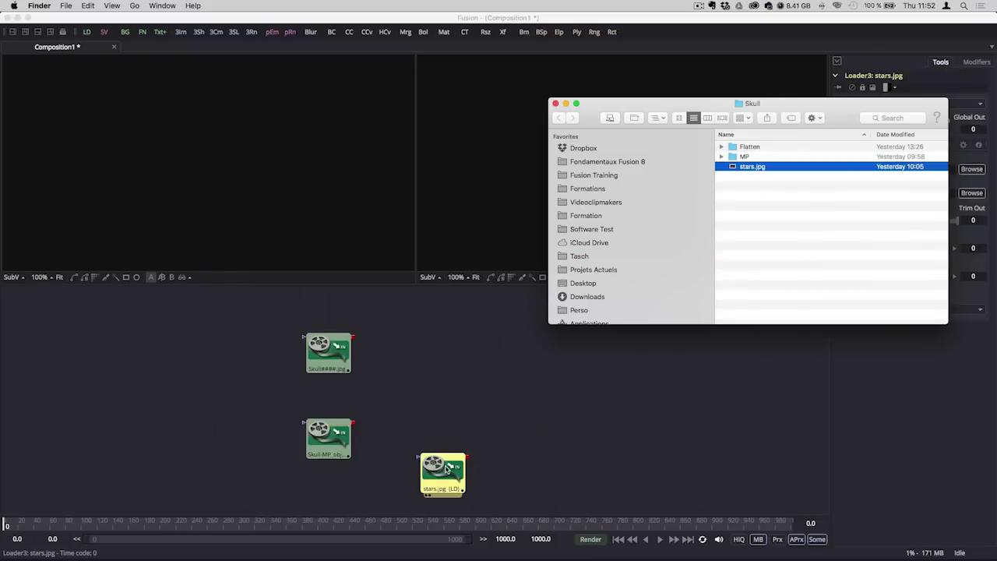
# - Line up the three loaders in one column, with the skull on top, the mask beneath and the stars below
pyautogui.moveTo(332, 357); pyautogui.dragTo(275, 330)
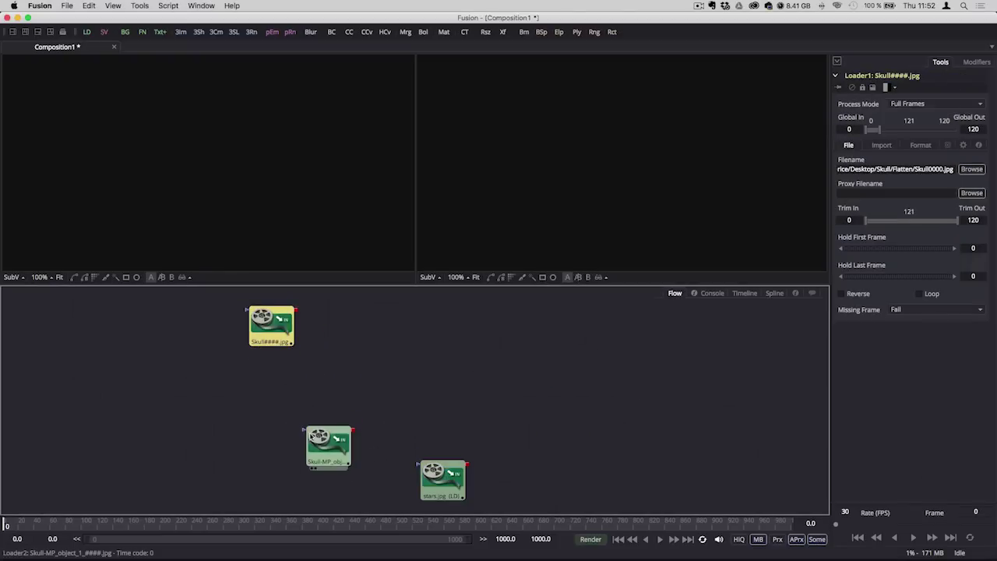
pyautogui.moveTo(319, 441); pyautogui.dragTo(262, 379)
pyautogui.moveTo(432, 479); pyautogui.dragTo(279, 446)
# - Select the skull sequence loader and display it in both viewers
pyautogui.click(270, 326)
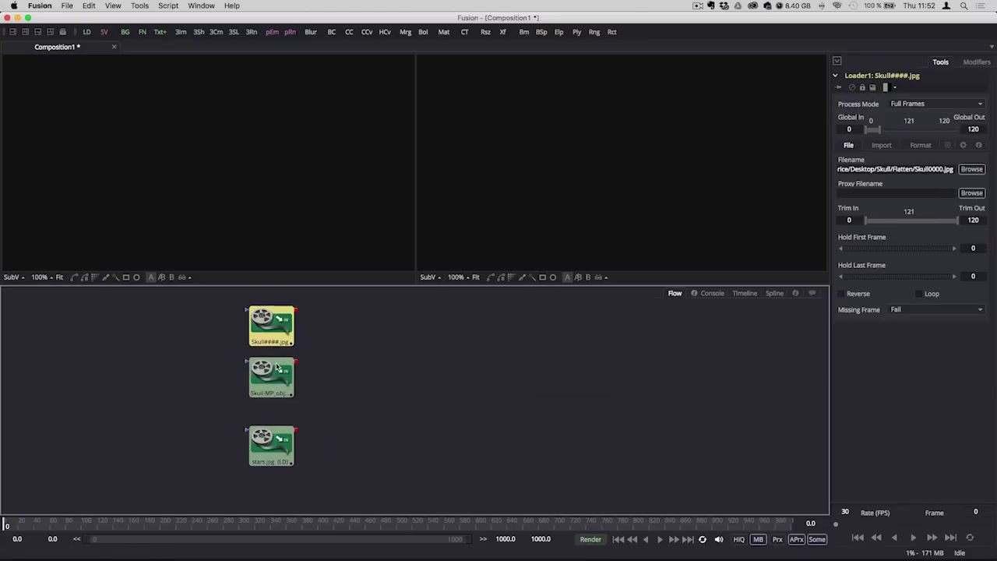
pyautogui.click(270, 451)
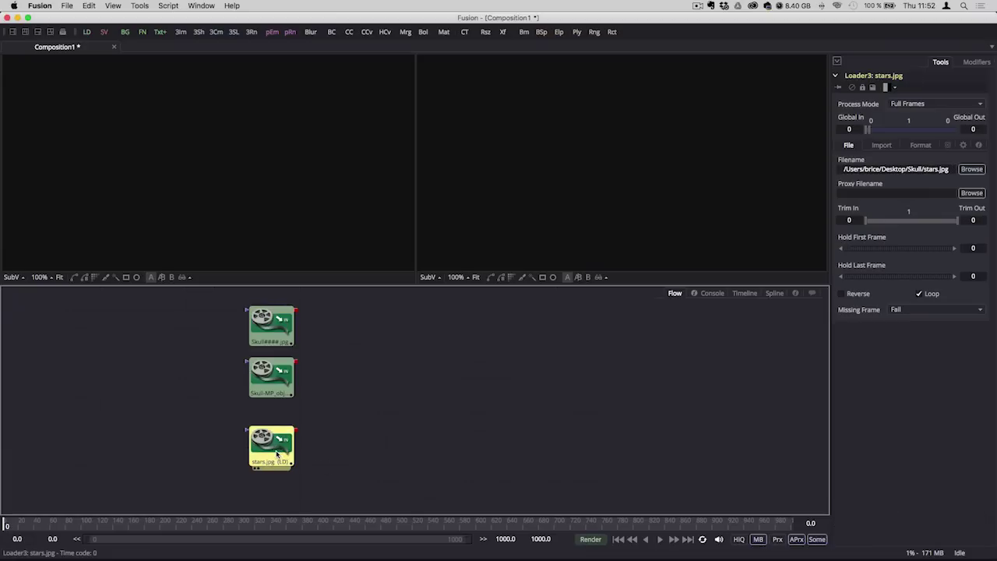
pyautogui.click(284, 319)
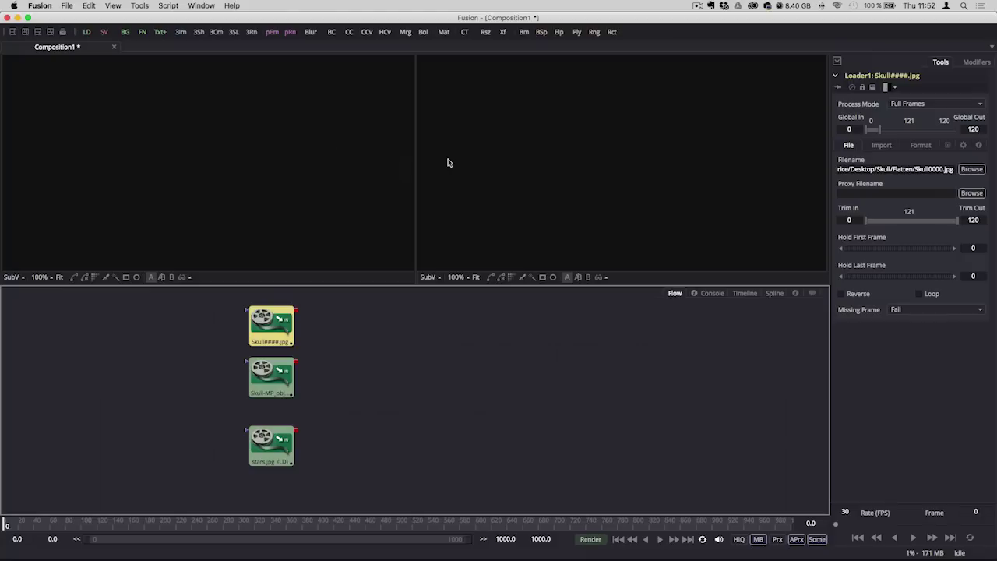
pyautogui.click(257, 347)
pyautogui.moveTo(273, 333); pyautogui.dragTo(597, 166)
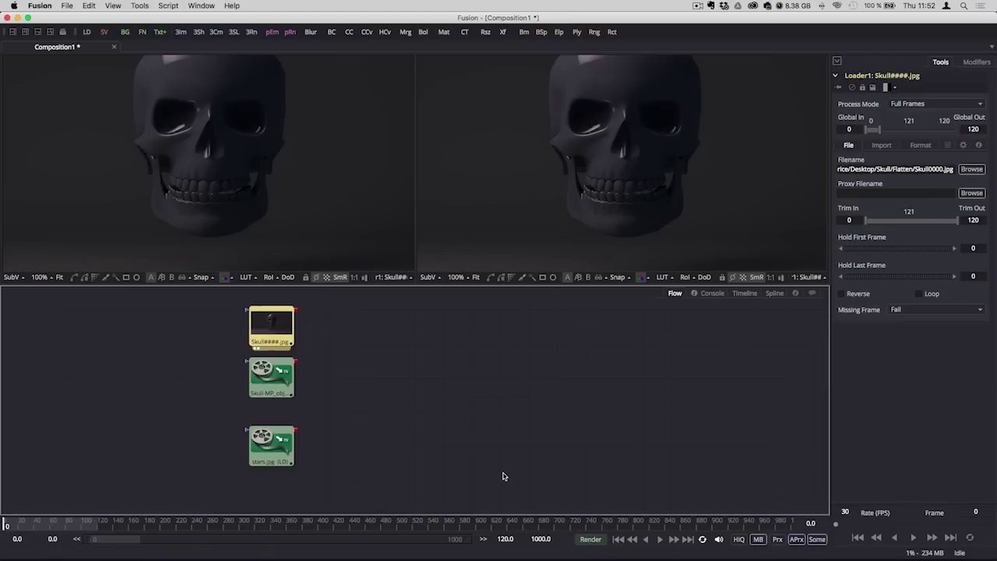
# - Play back the skull sequence, stop it and fit the image to both viewers
pyautogui.click(672, 540)
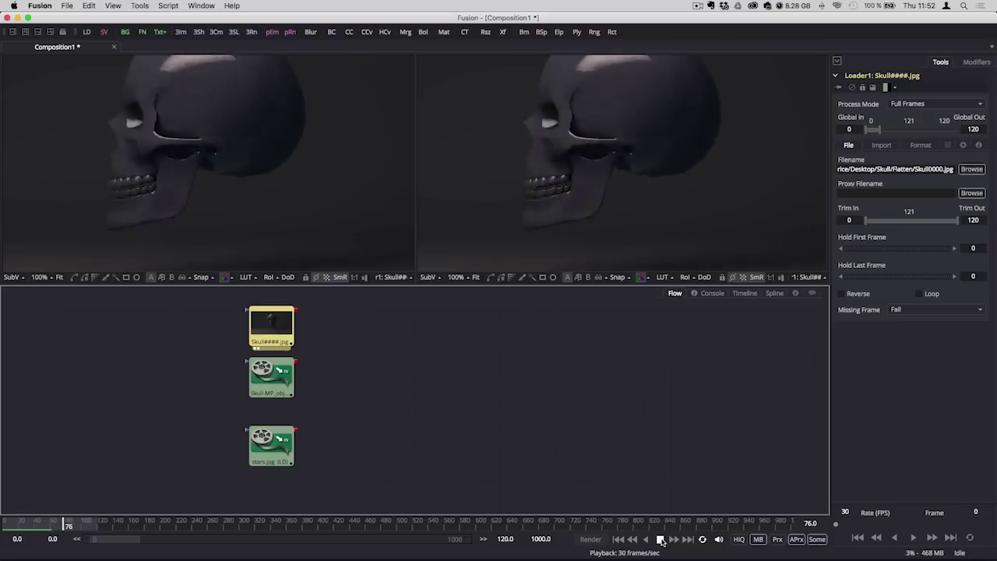
pyautogui.click(661, 539)
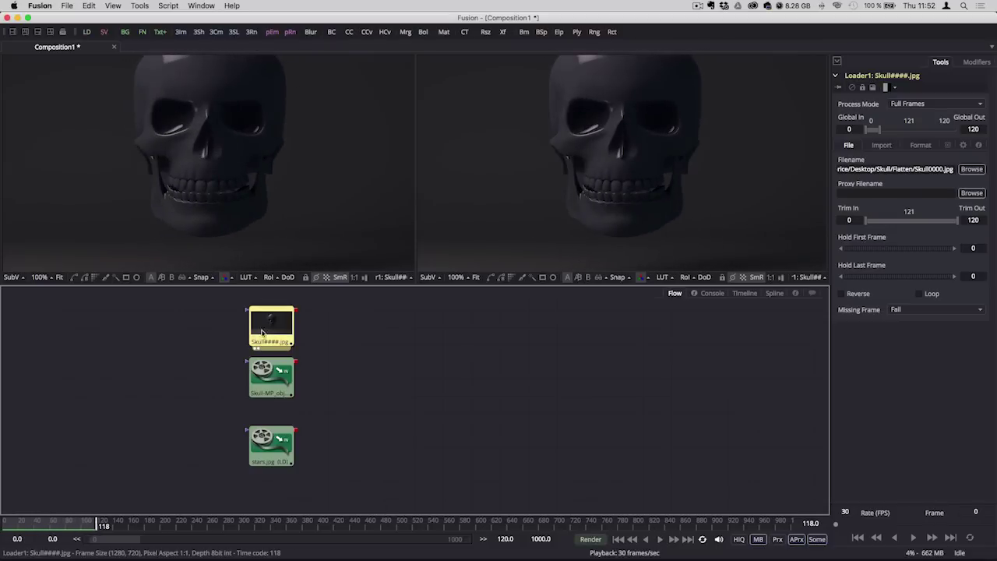
pyautogui.click(61, 279)
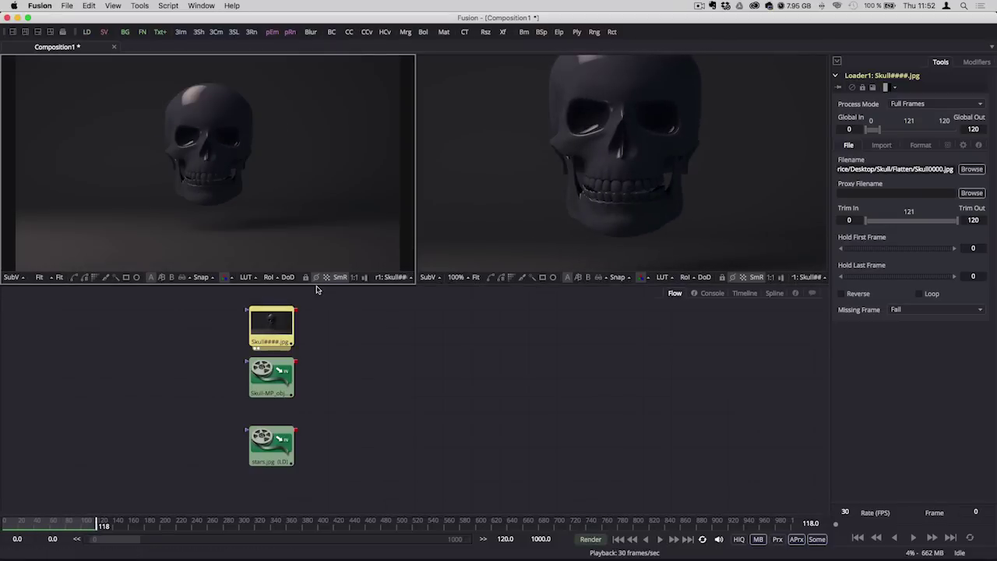
pyautogui.click(475, 277)
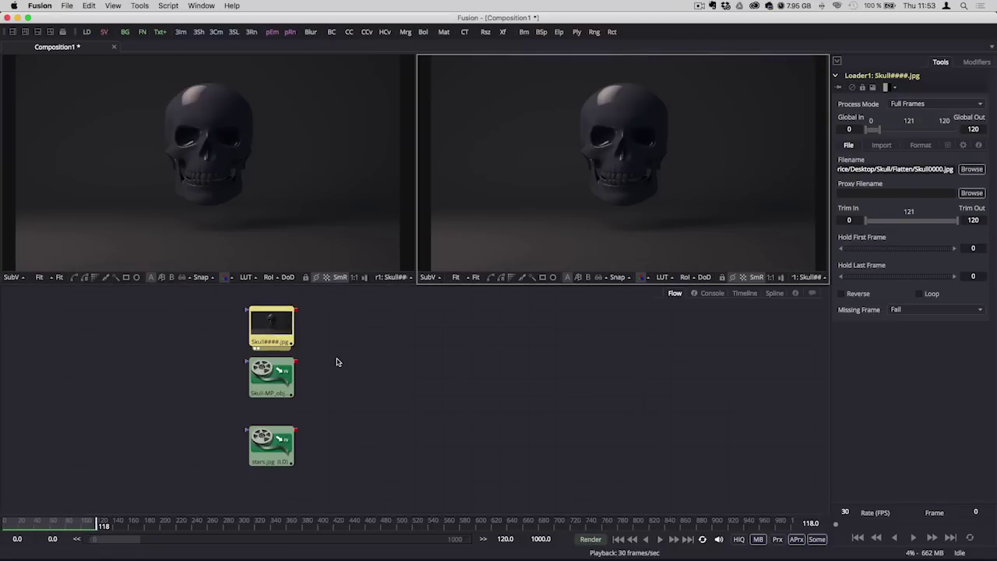
# - Rearrange the loaders so the mask sits offset from the skull and stars loaders, leaving room for further nodes
pyautogui.moveTo(282, 334); pyautogui.dragTo(264, 314)
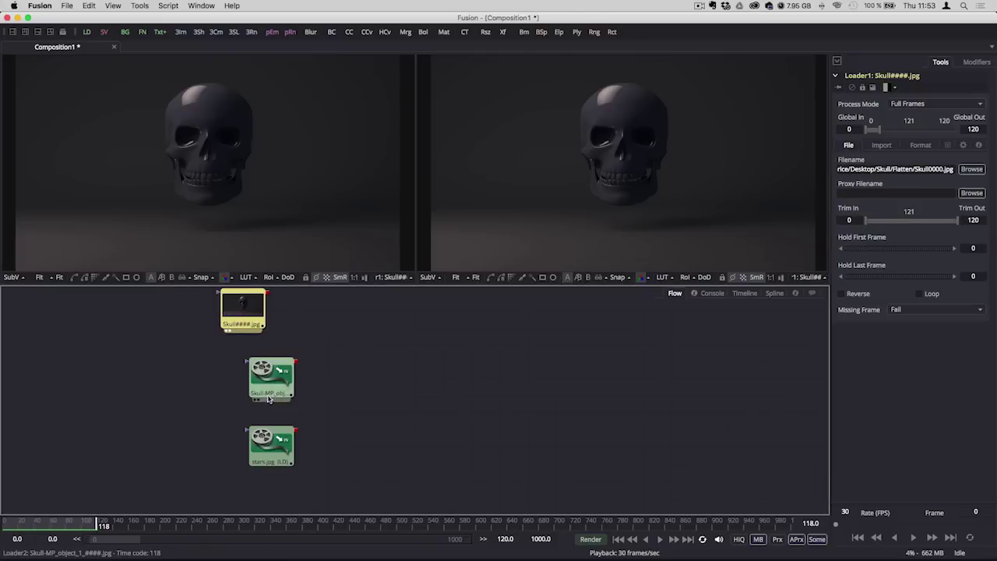
pyautogui.moveTo(269, 374); pyautogui.dragTo(183, 357)
pyautogui.moveTo(248, 431); pyautogui.dragTo(220, 430)
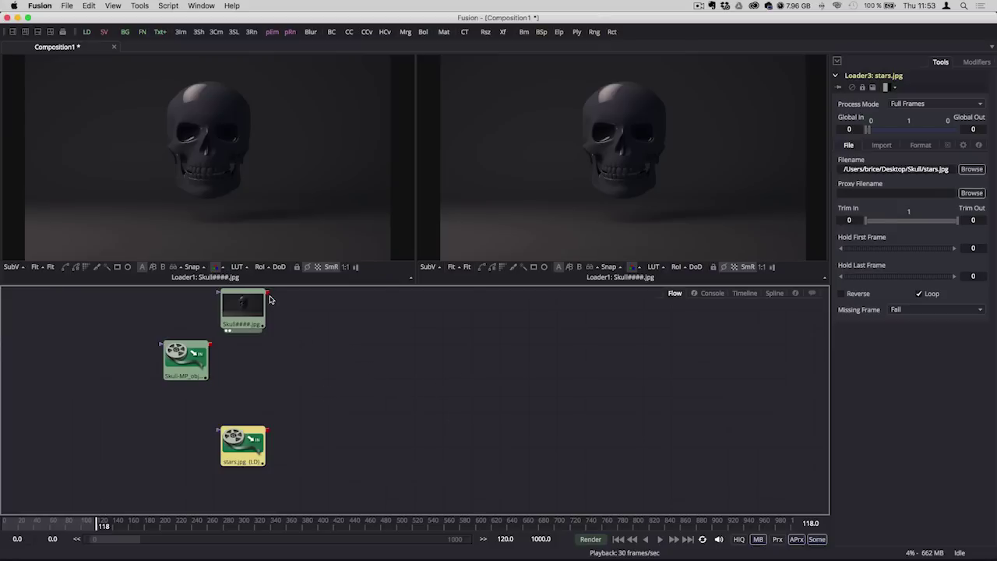
# - Merge the skull sequence as foreground over the stars image and display the merge in the second viewer
pyautogui.moveTo(267, 294); pyautogui.dragTo(363, 368)
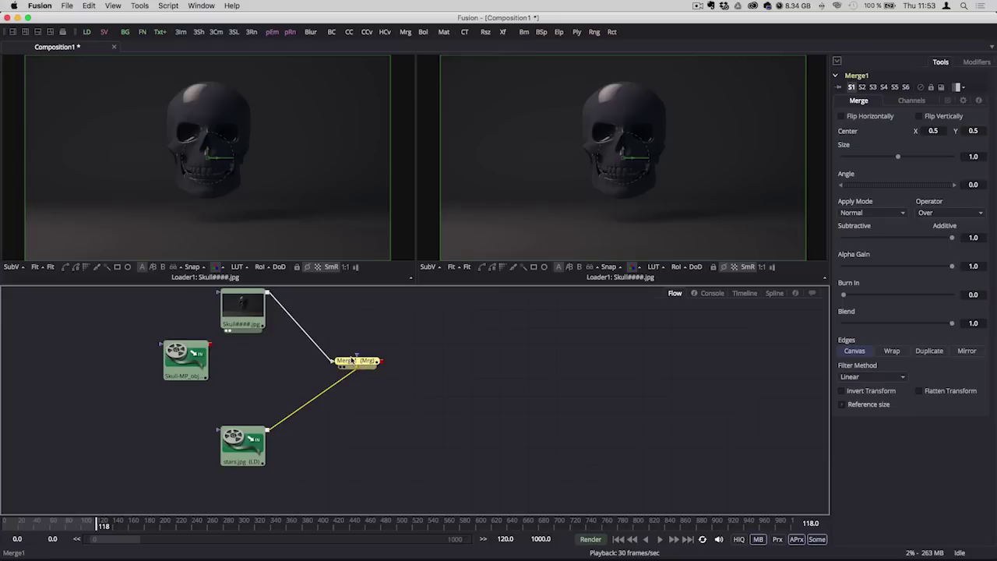
pyautogui.moveTo(629, 148); pyautogui.dragTo(623, 155)
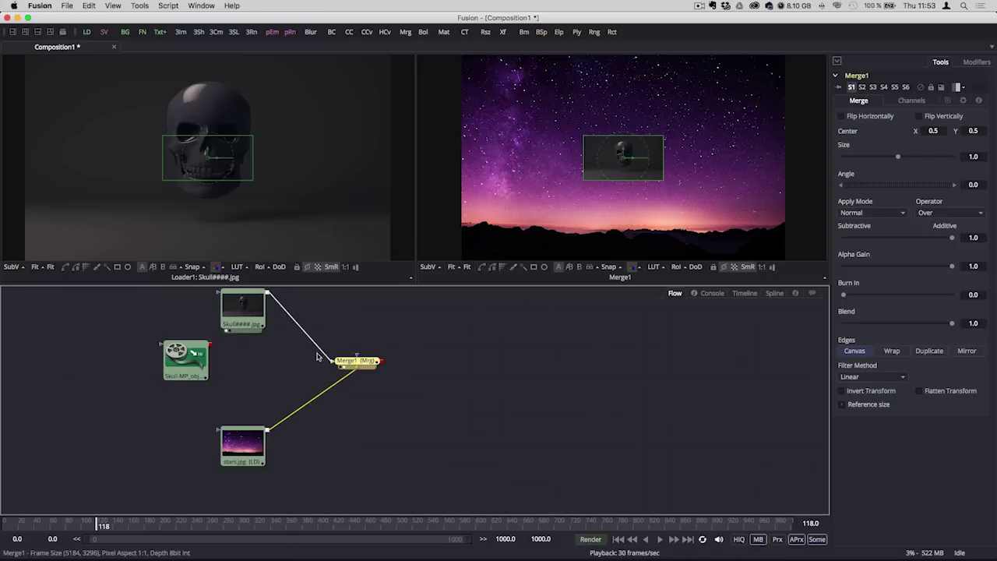
# - Check the skull and stars loaders, and shift the stars loader farther from the merge
pyautogui.click(242, 314)
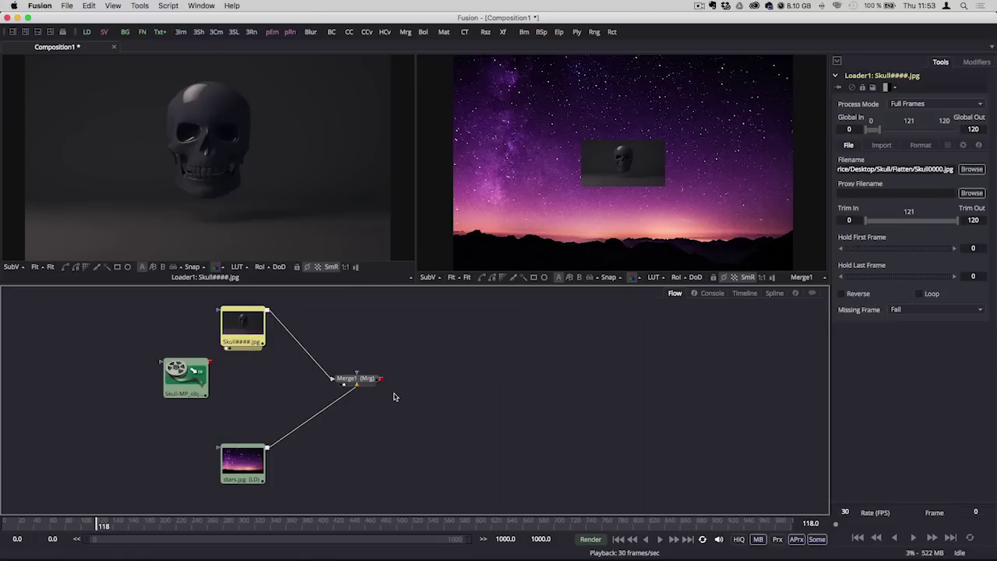
pyautogui.moveTo(242, 471)
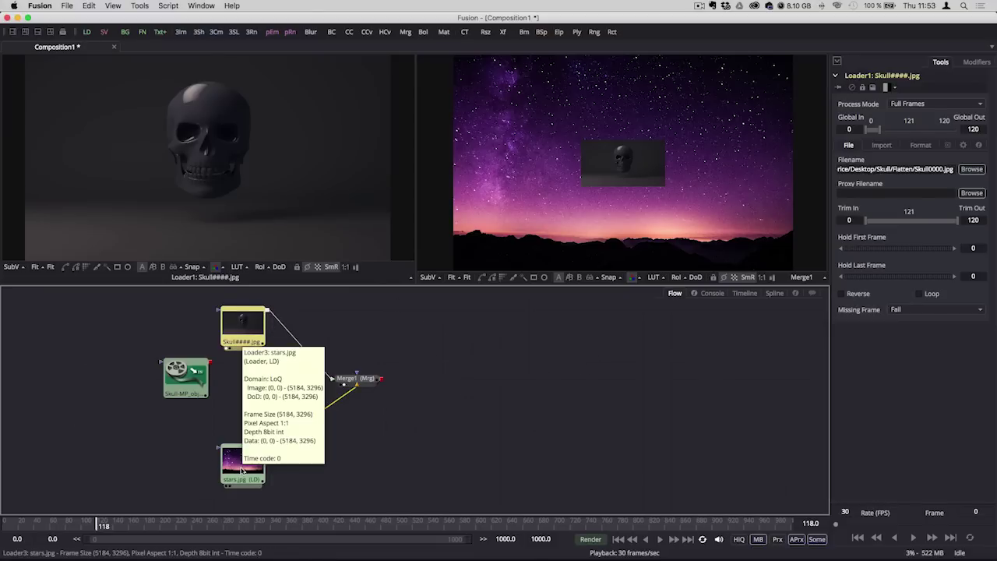
pyautogui.moveTo(228, 468); pyautogui.dragTo(200, 465)
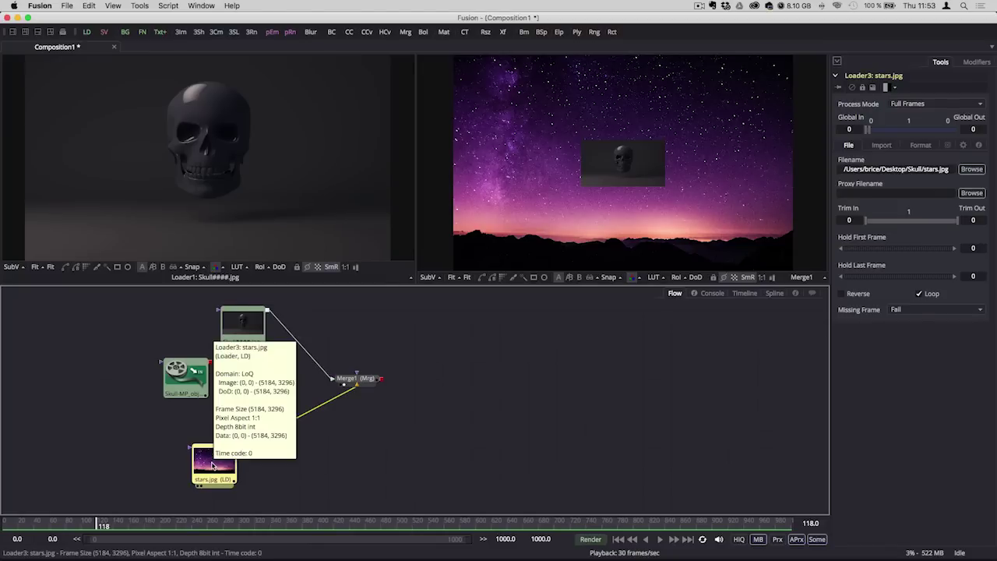
pyautogui.click(469, 460)
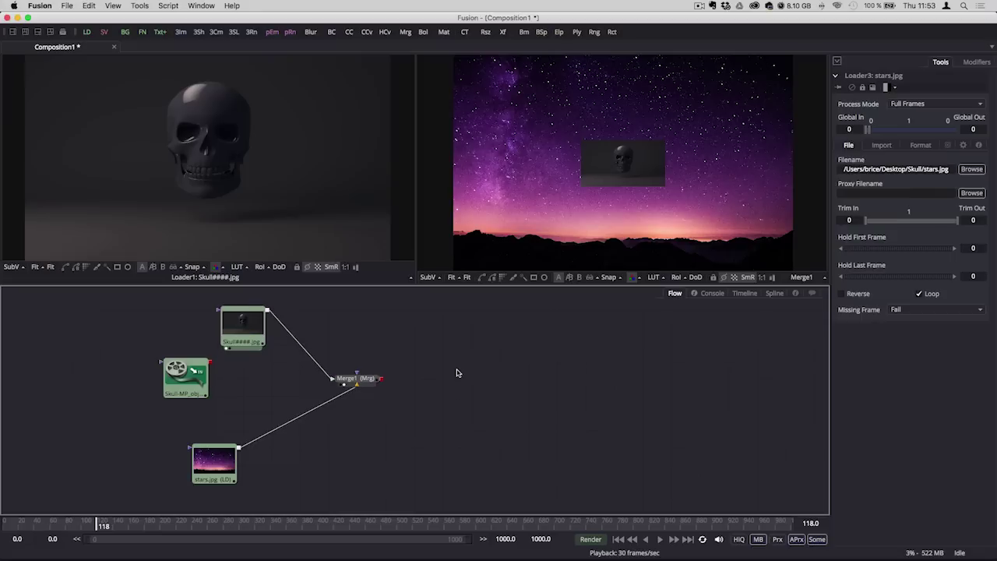
# - Add an unconnected Resize node to the flow and place it clear of the merge
pyautogui.hotkey('shift', 'space')
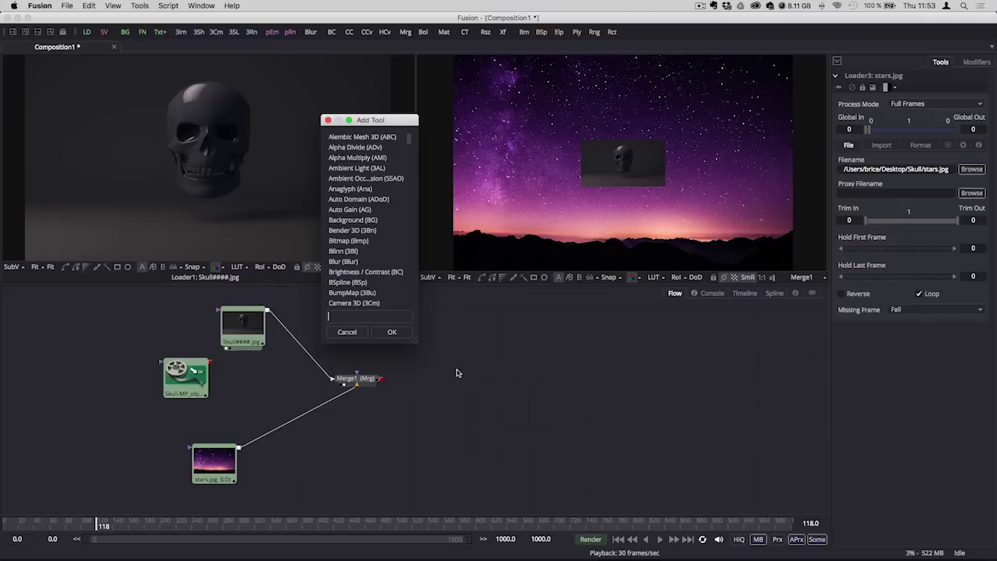
pyautogui.write('res')
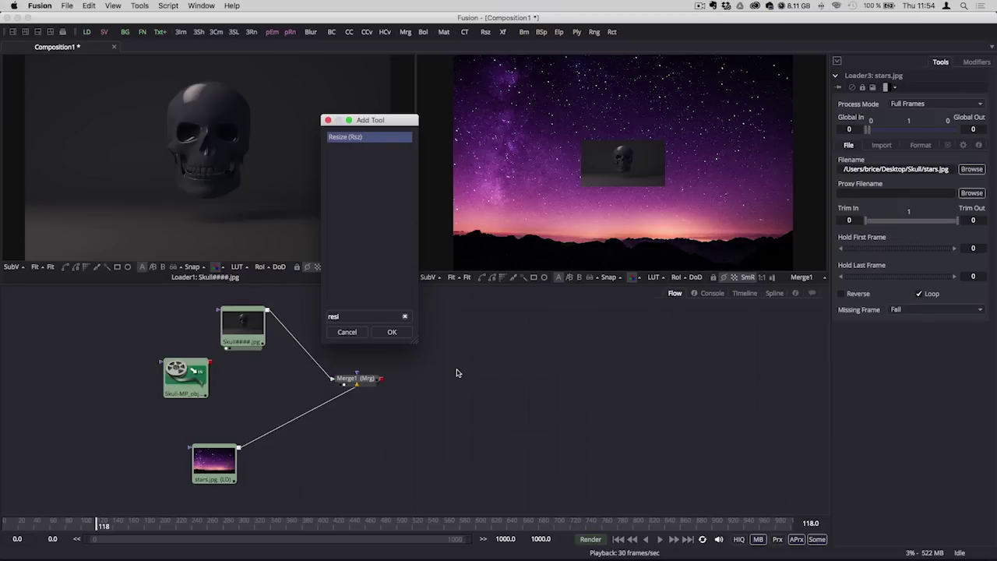
pyautogui.write('i')
pyautogui.press('Return')
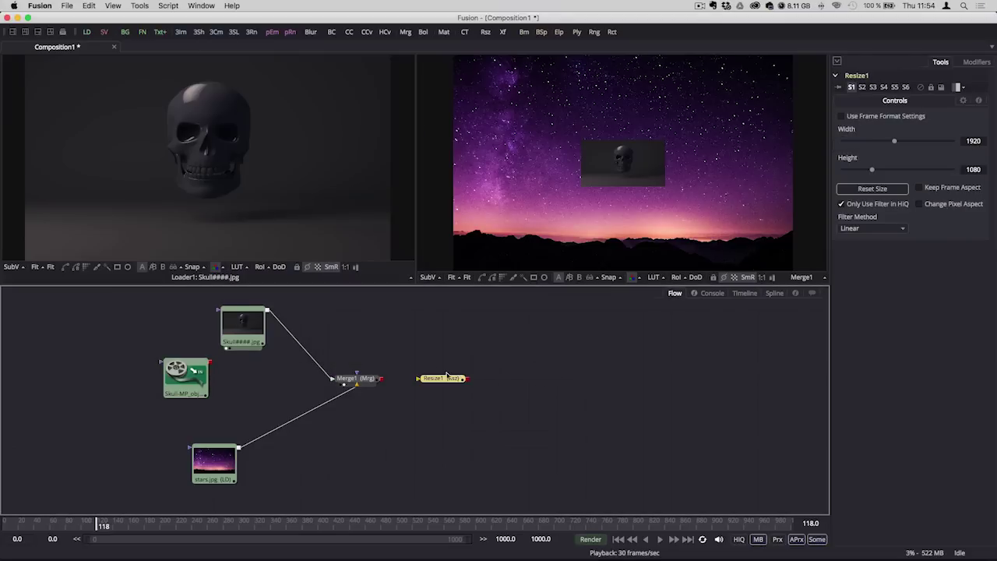
pyautogui.moveTo(435, 383)
pyautogui.moveTo(441, 380); pyautogui.dragTo(277, 431)
pyautogui.moveTo(230, 453); pyautogui.dragTo(468, 435)
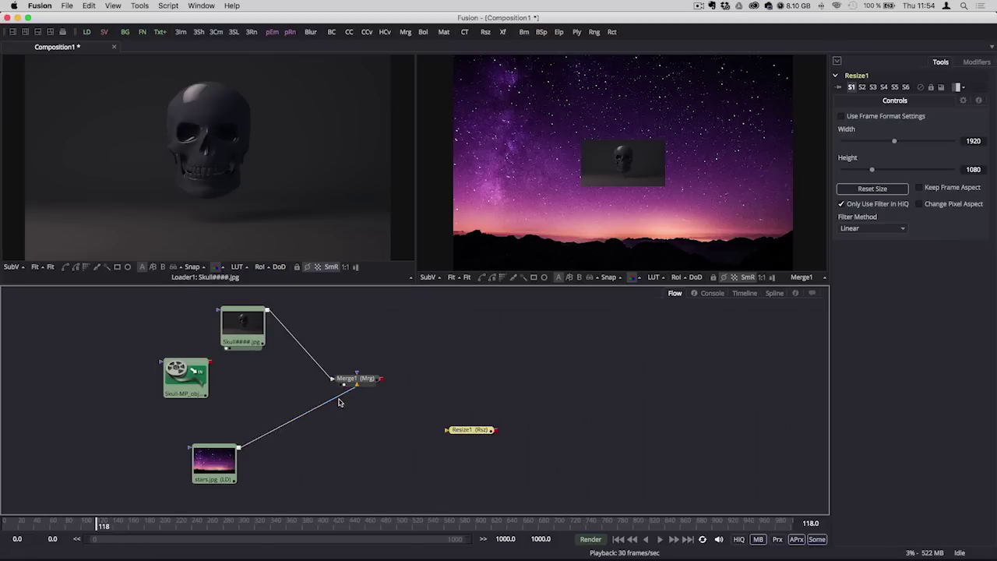
# - Disconnect the stars image from the merge and route it through the Resize node into the merge's background
pyautogui.moveTo(336, 401); pyautogui.dragTo(403, 411)
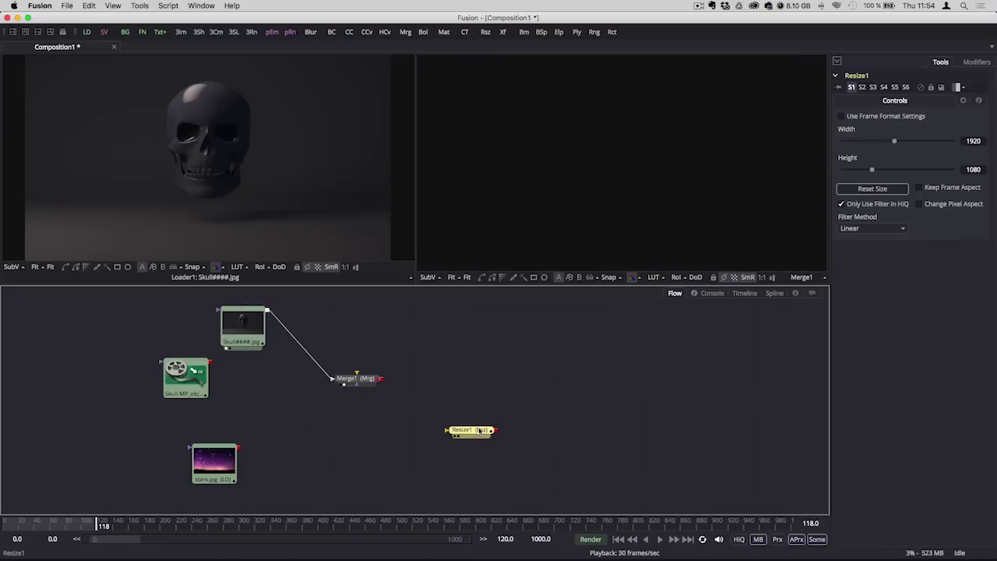
pyautogui.moveTo(467, 430); pyautogui.dragTo(298, 430)
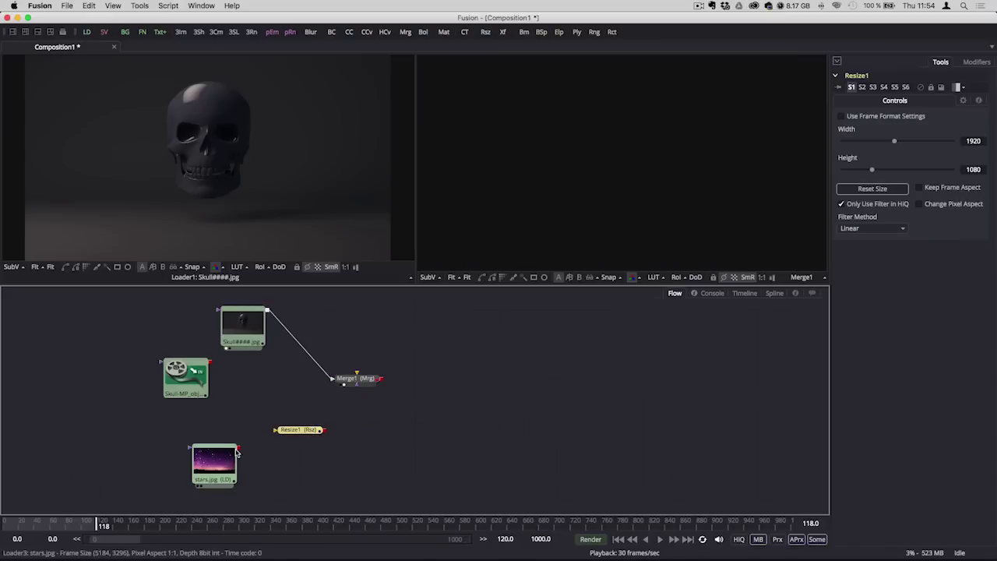
pyautogui.moveTo(240, 448); pyautogui.dragTo(277, 432)
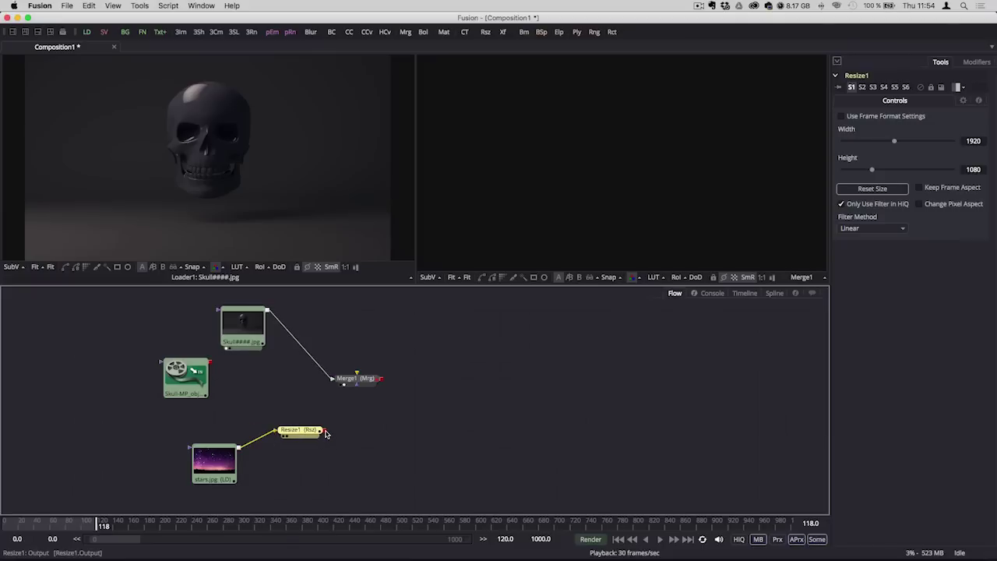
pyautogui.moveTo(325, 433); pyautogui.dragTo(352, 382)
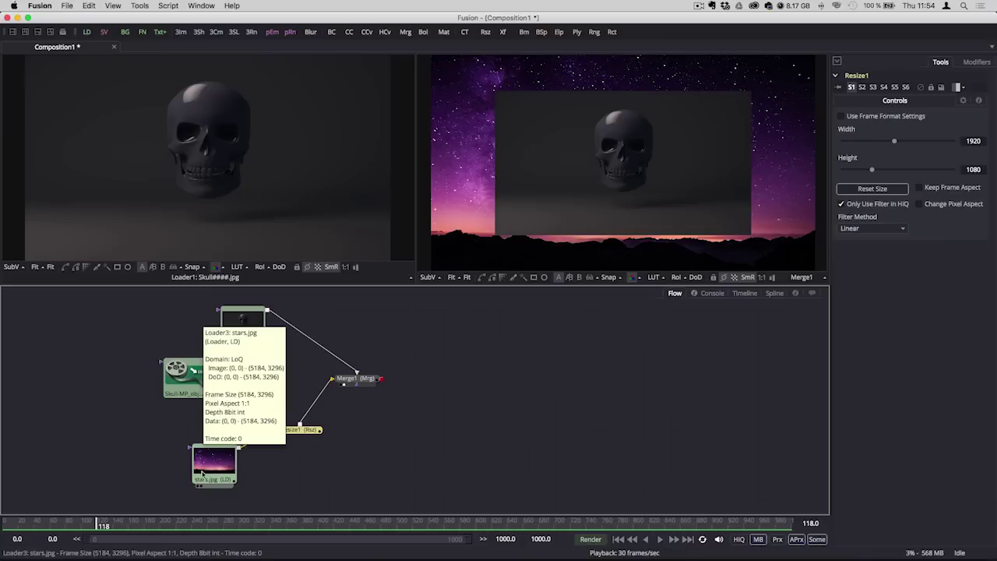
# - Set the Resize node's output to 1280 wide and 720 high
pyautogui.click(299, 431)
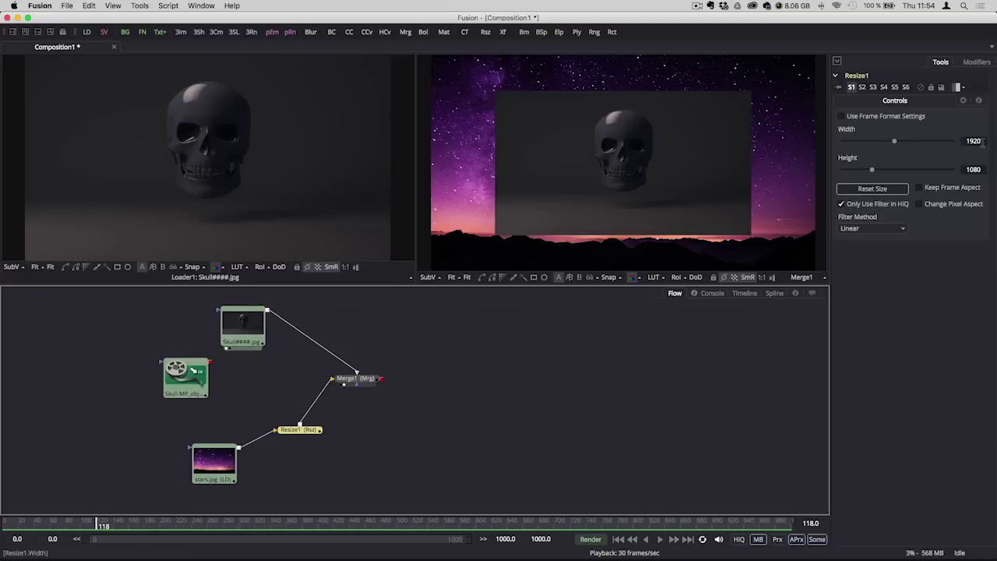
pyautogui.click(973, 141)
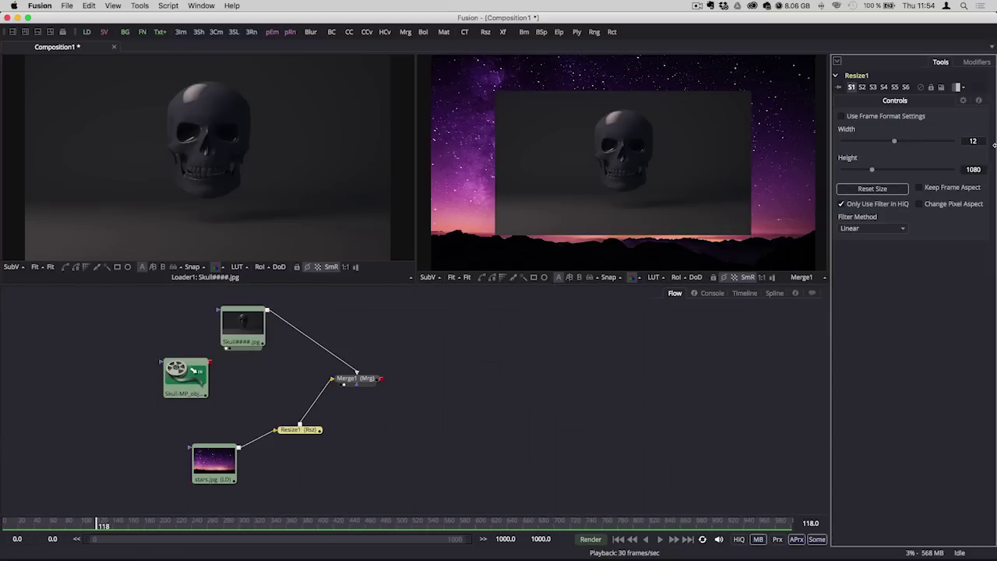
pyautogui.press('Tab')
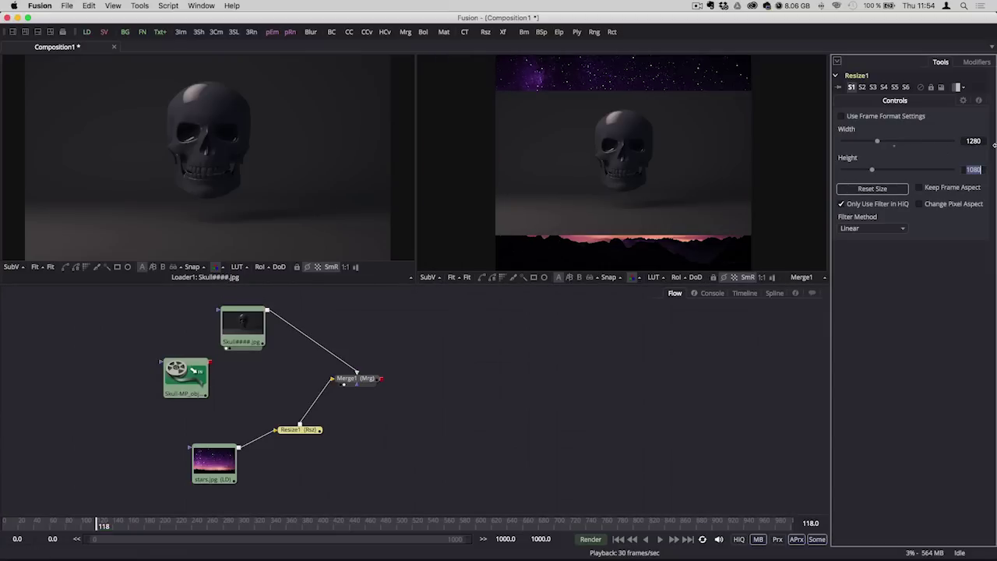
pyautogui.write('720')
pyautogui.press('Tab')
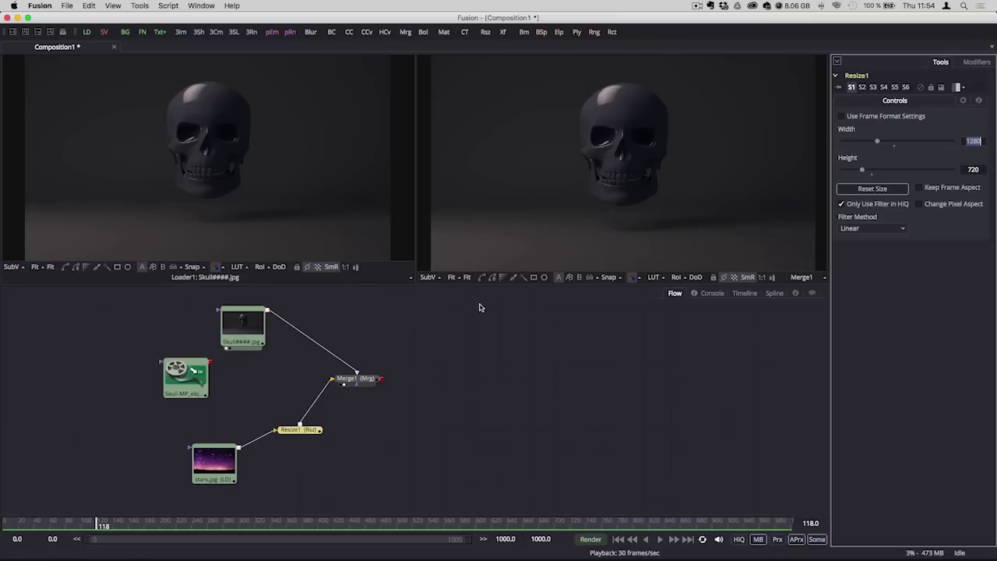
pyautogui.click(467, 253)
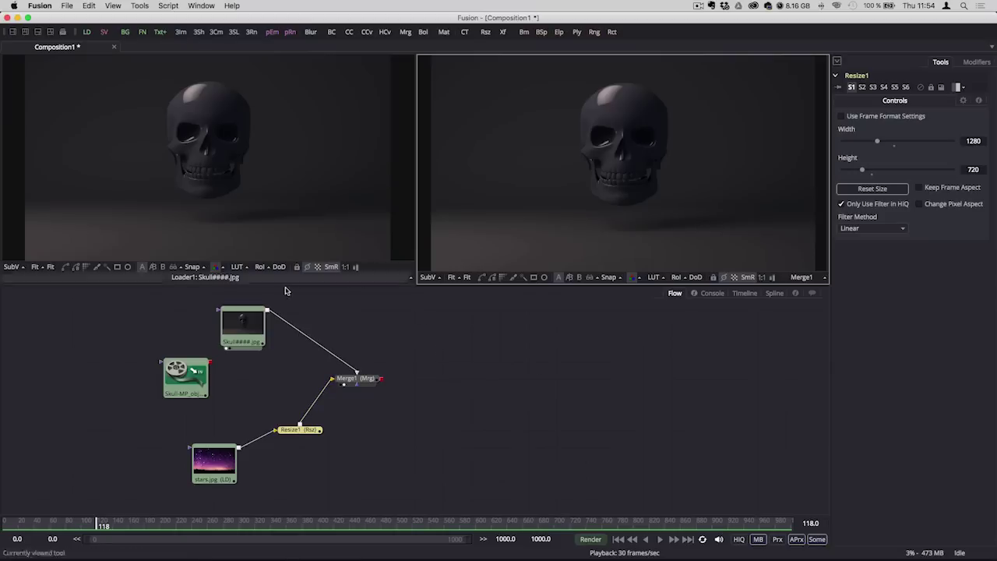
# - Move the skull and mask loaders farther from the merge, lining them up in one column
pyautogui.moveTo(257, 331); pyautogui.dragTo(229, 331)
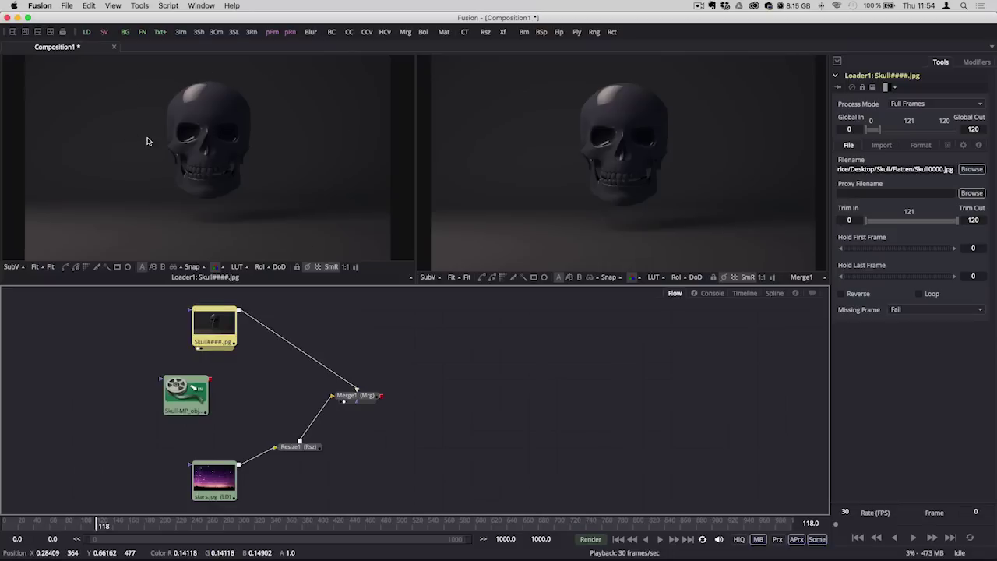
pyautogui.moveTo(207, 333); pyautogui.dragTo(121, 334)
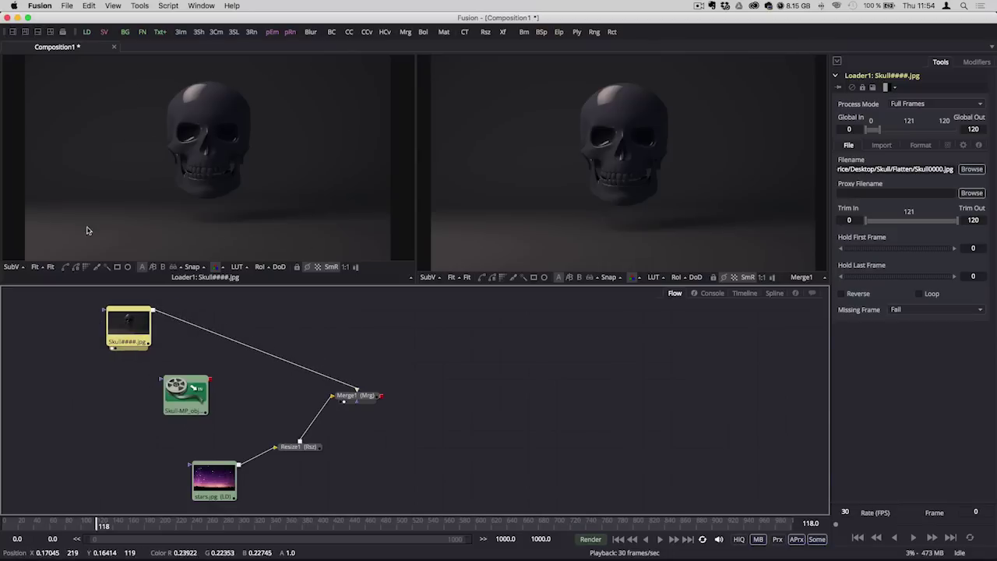
pyautogui.moveTo(183, 404); pyautogui.dragTo(127, 404)
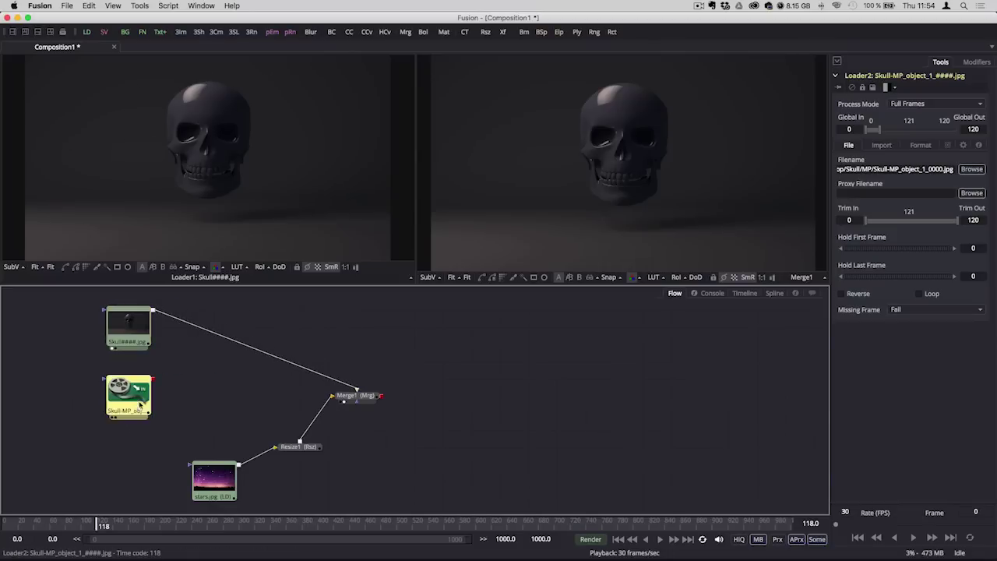
# - Display the mask sequence in the first viewer, play it back and stop it
pyautogui.press('1')
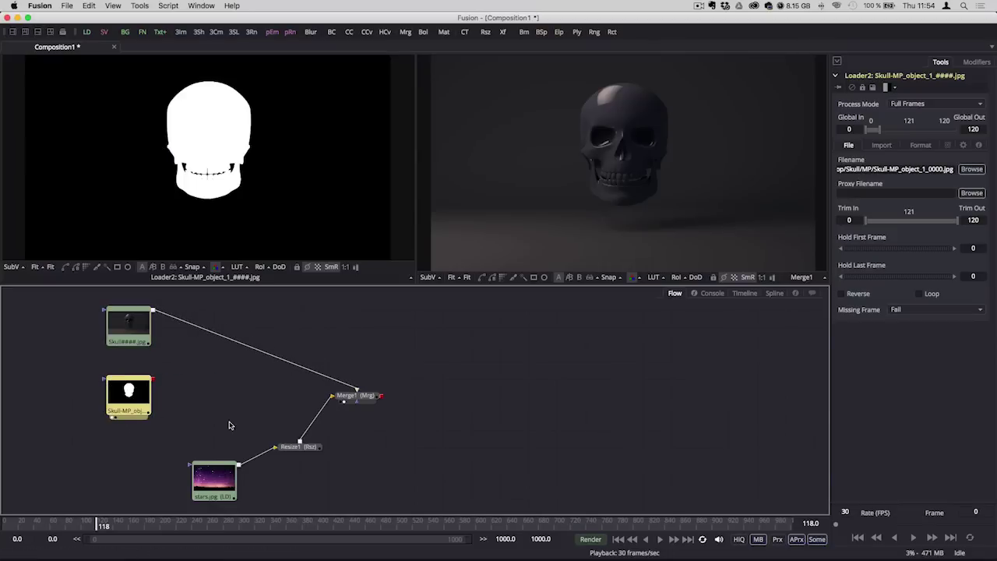
pyautogui.click(660, 539)
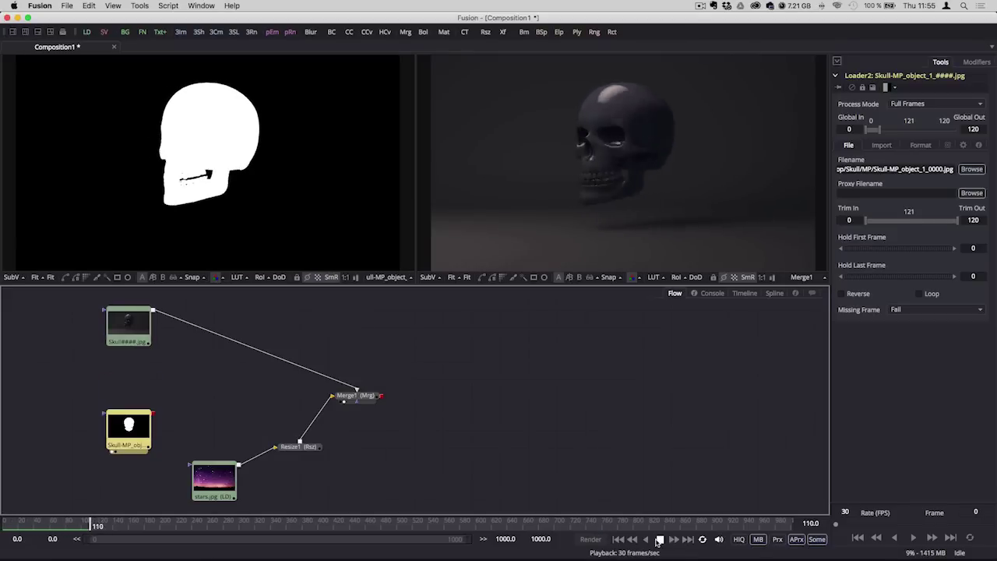
pyautogui.click(659, 539)
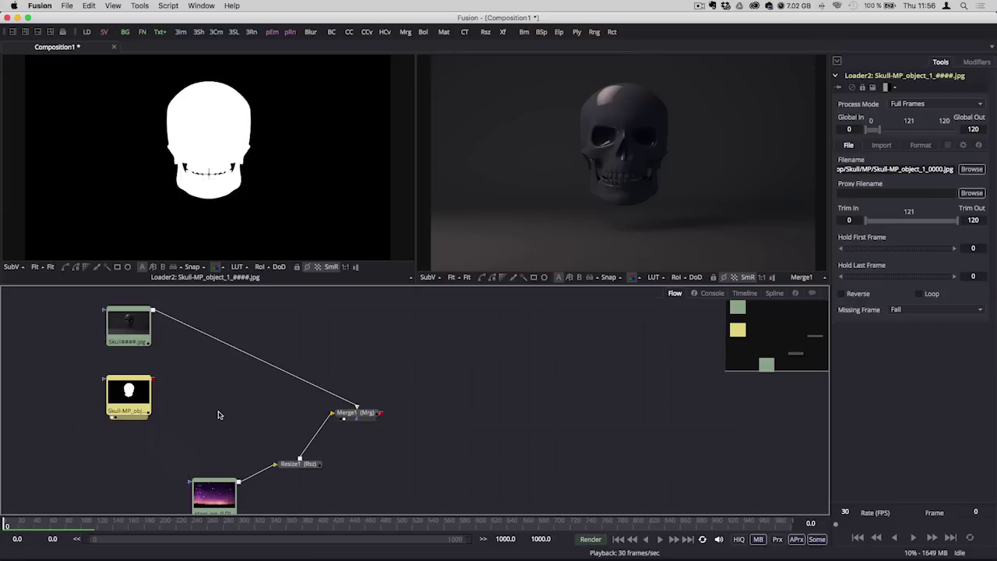
# - Move the mask loader above the skull loader and offset it outward to make room beside it
pyautogui.scroll(3, 201, 428)
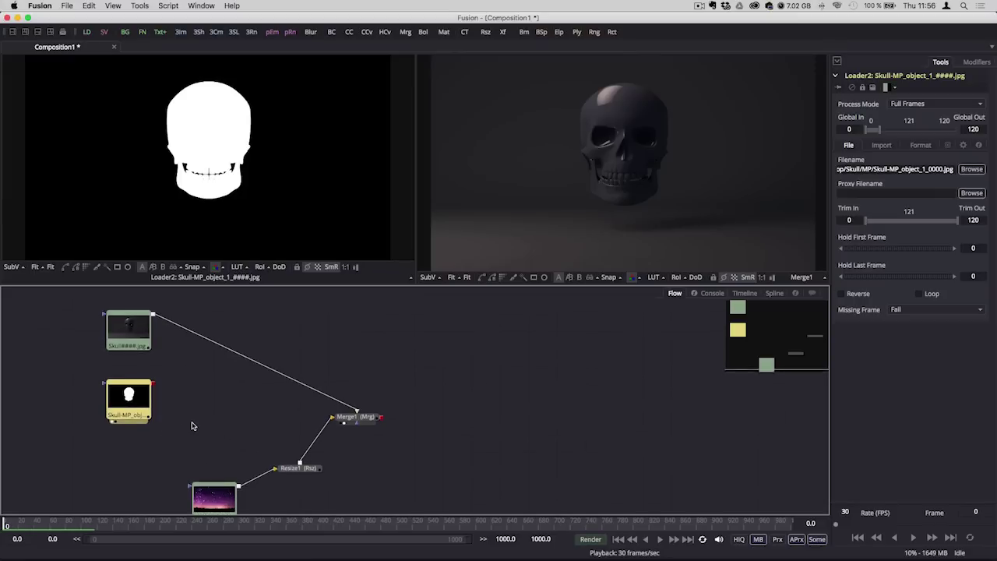
pyautogui.moveTo(141, 440); pyautogui.dragTo(56, 336)
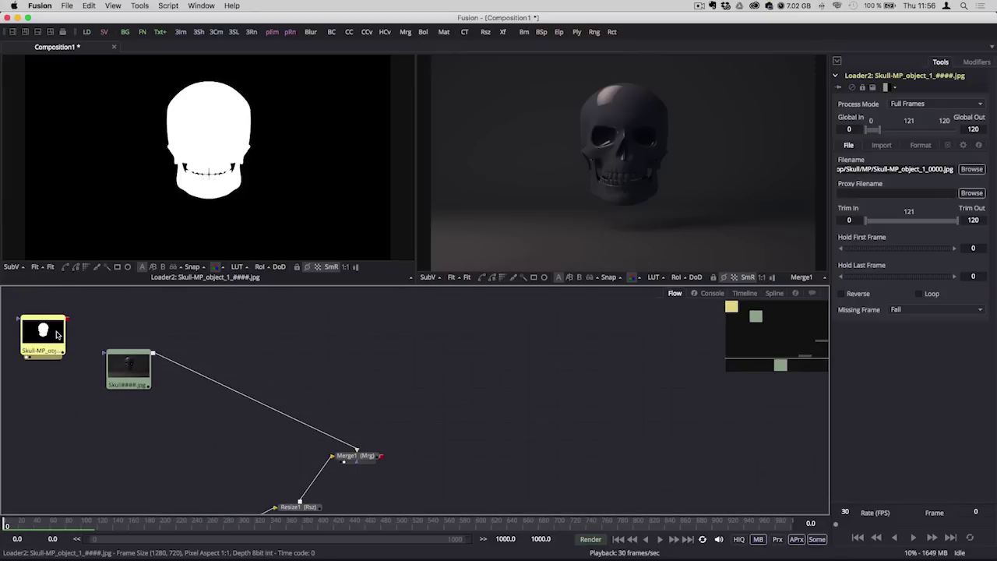
pyautogui.scroll(3, 57, 336)
pyautogui.moveTo(46, 381); pyautogui.dragTo(46, 331)
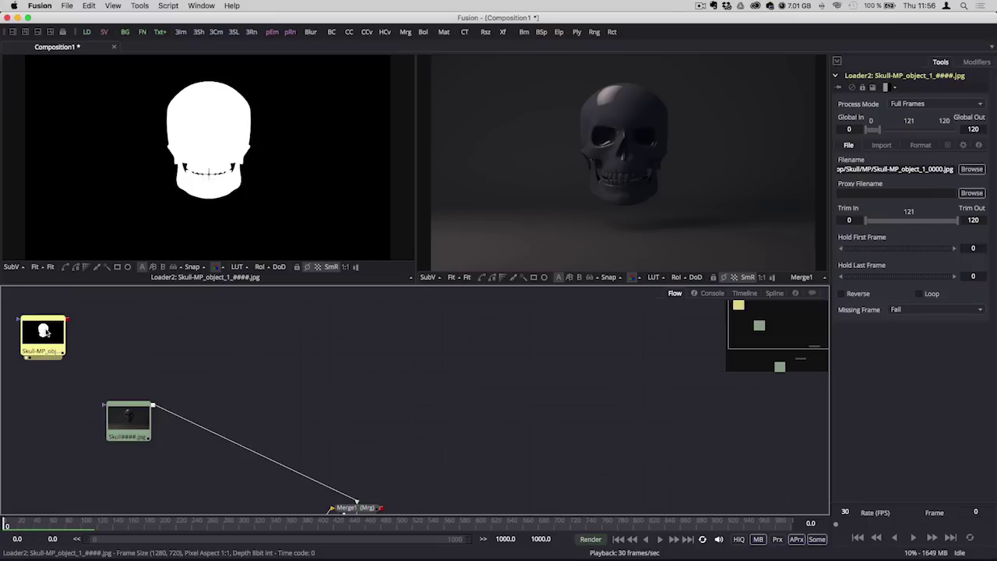
# - Add a Bitmap node, place it beside the mask loader and feed the mask sequence into its input
pyautogui.hotkey('ctrl', 'space')
pyautogui.write('b')
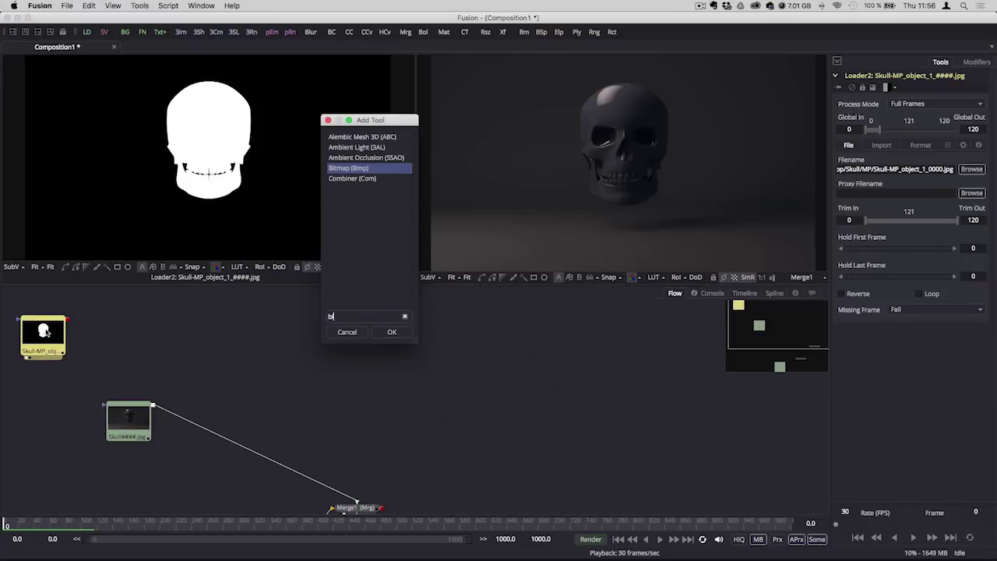
pyautogui.write('itmap')
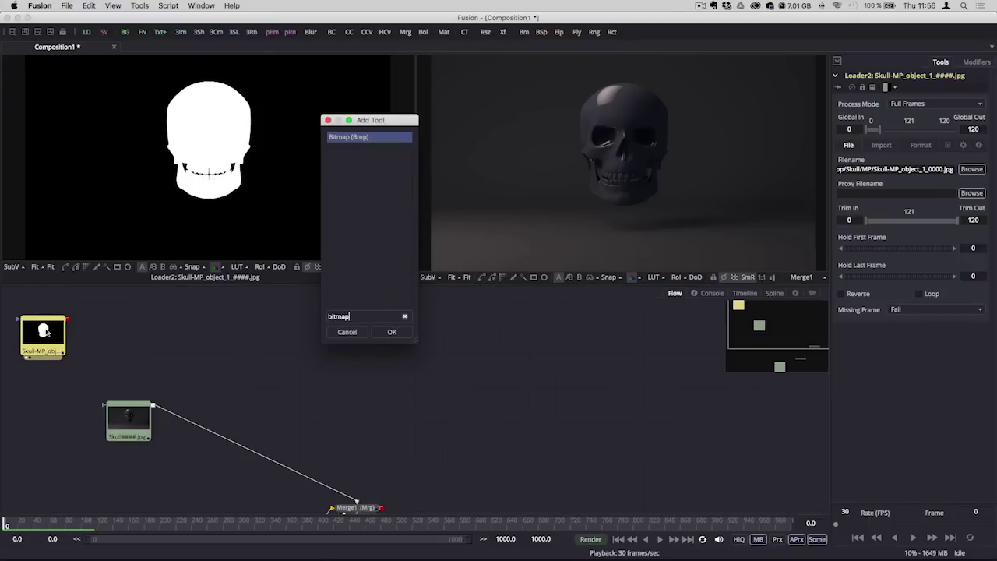
pyautogui.press('Return')
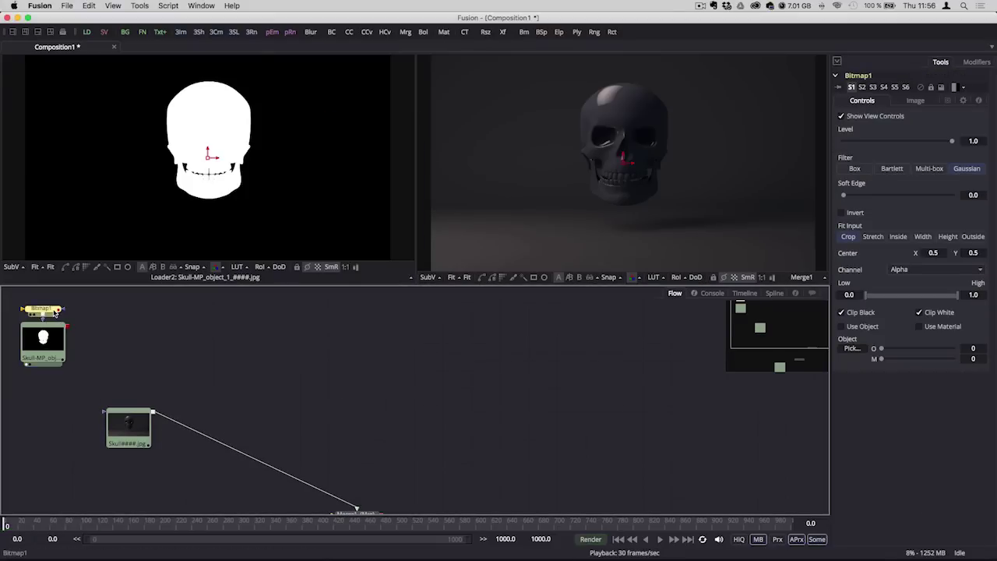
pyautogui.moveTo(58, 310); pyautogui.dragTo(78, 332)
pyautogui.moveTo(162, 346); pyautogui.dragTo(133, 328)
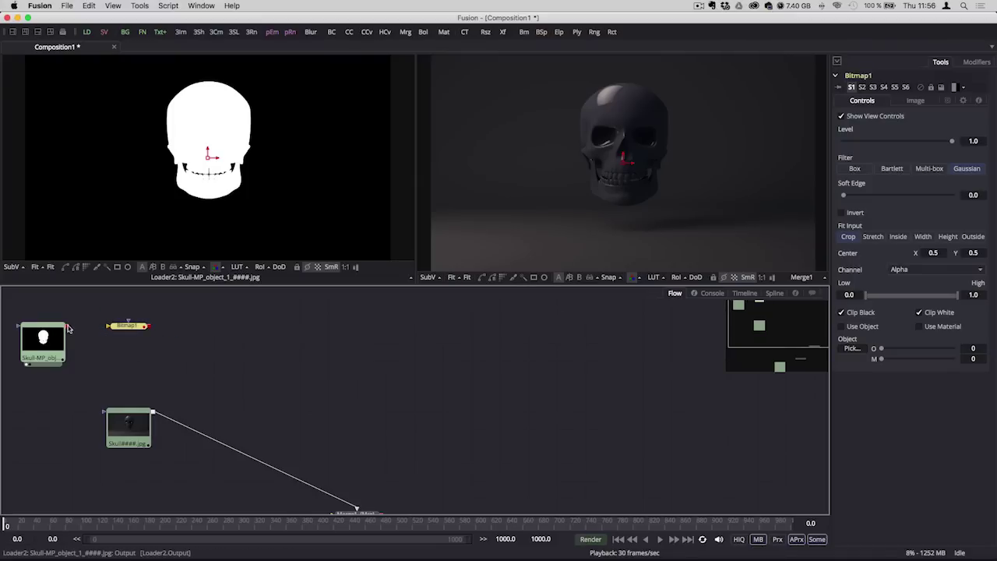
pyautogui.moveTo(68, 330); pyautogui.dragTo(108, 325)
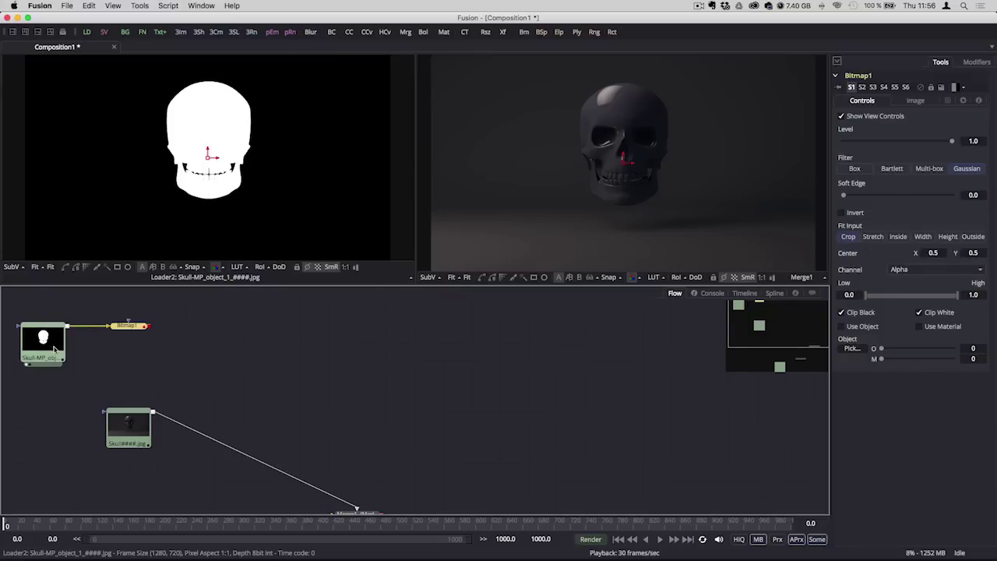
# - Set the Bitmap node's channel to Luminance and keep the node selected
pyautogui.moveTo(53, 348)
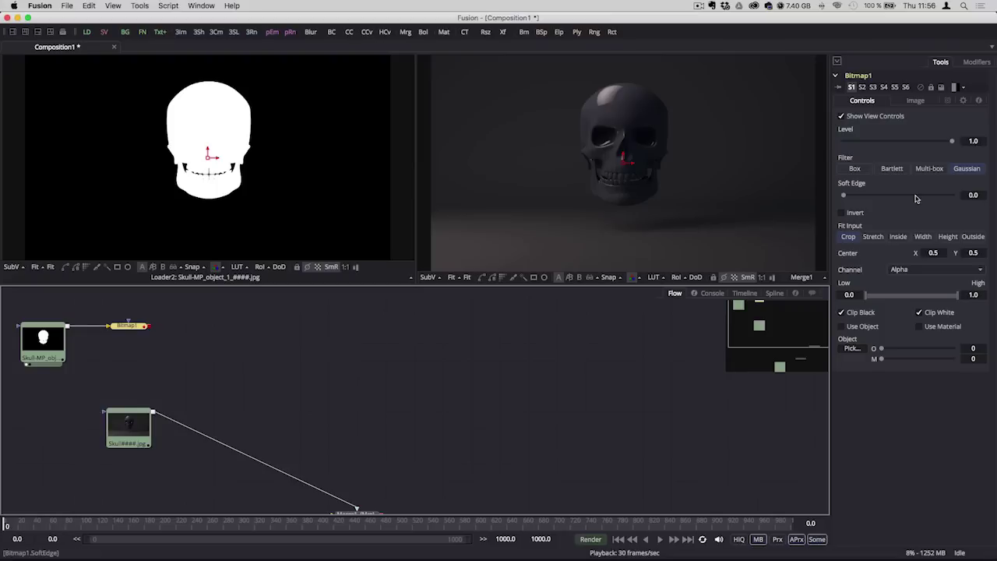
pyautogui.click(907, 270)
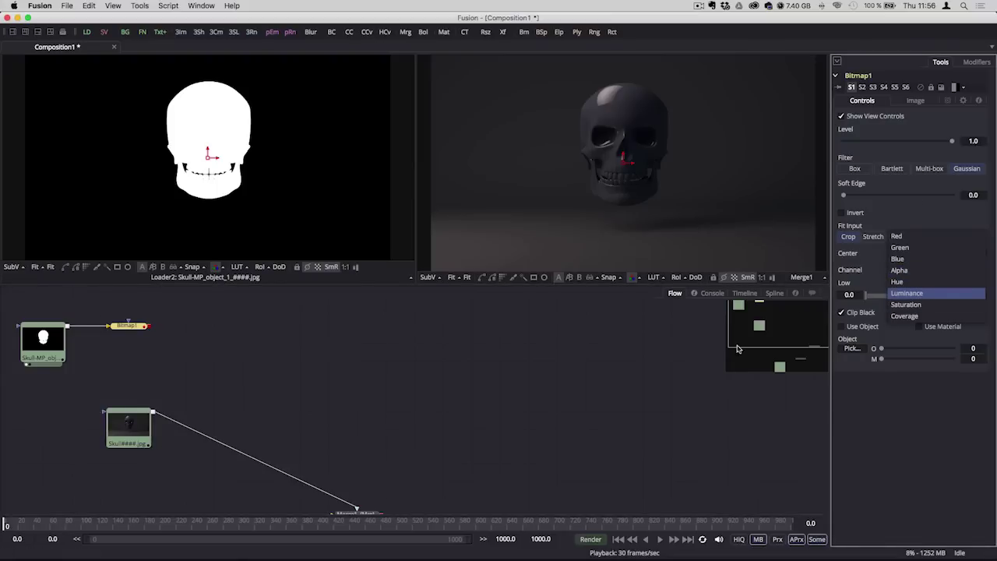
pyautogui.click(918, 295)
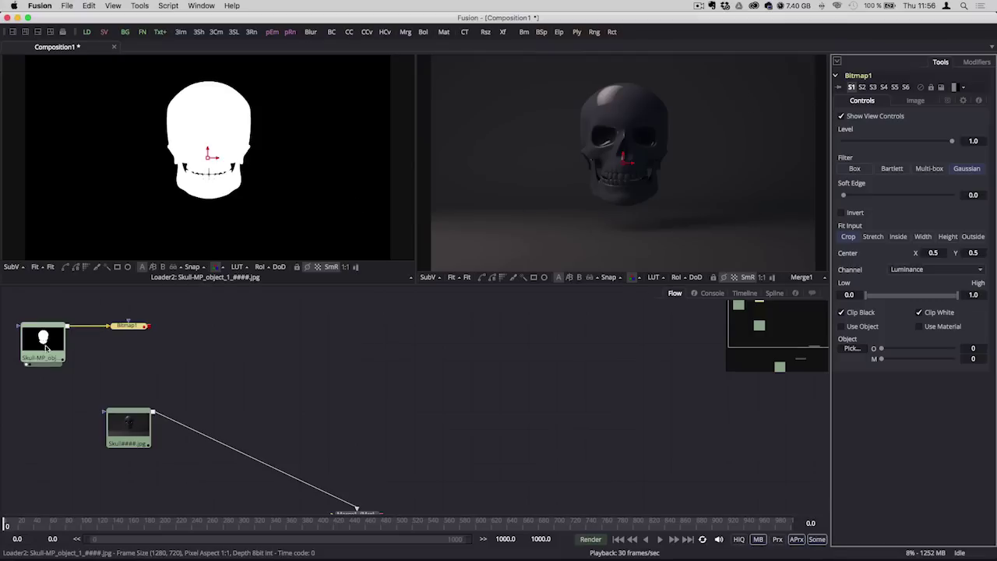
pyautogui.click(135, 327)
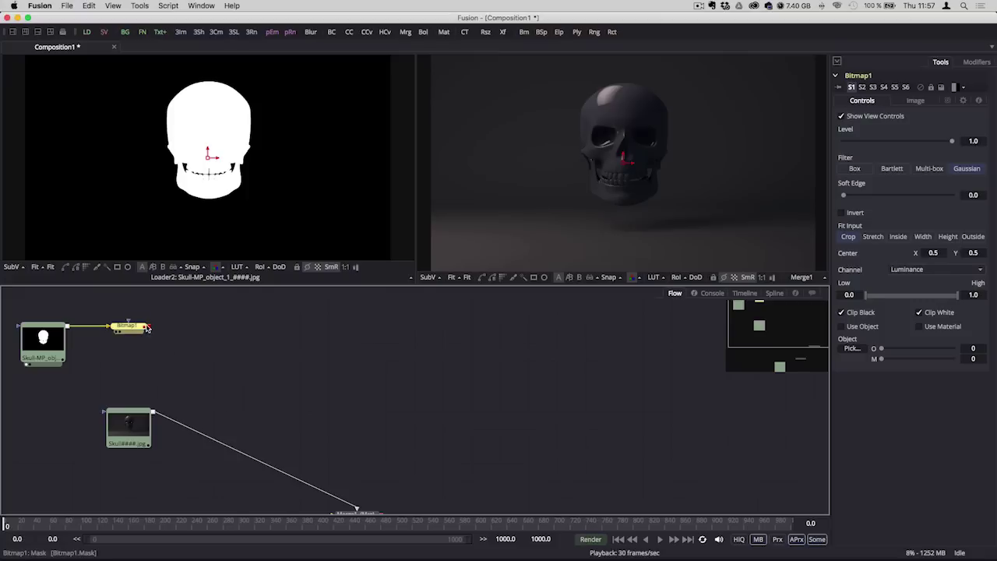
# - Connect the Bitmap node's output to the skull loader's mask input and display the skull loader in the first viewer
pyautogui.moveTo(143, 336); pyautogui.dragTo(103, 413)
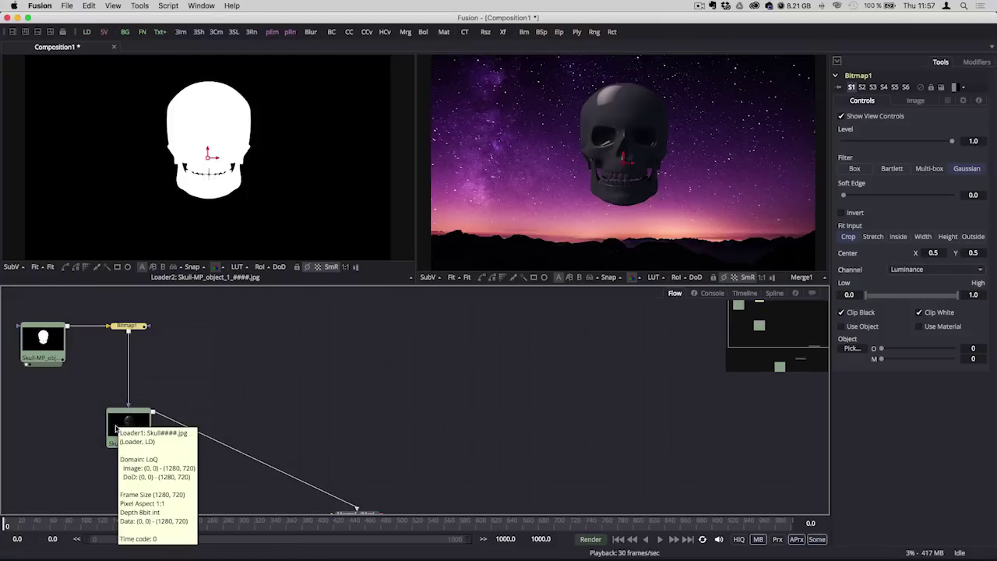
pyautogui.click(114, 420)
pyautogui.press('1')
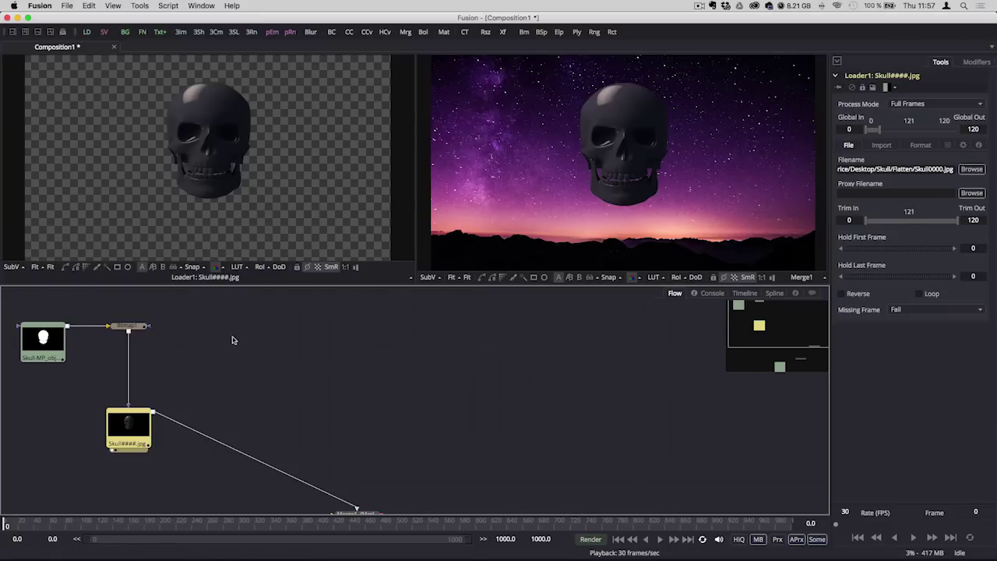
# - Move the Merge node farther from the Resize node and review the stars loader and Resize settings
pyautogui.scroll(-5, 254, 348)
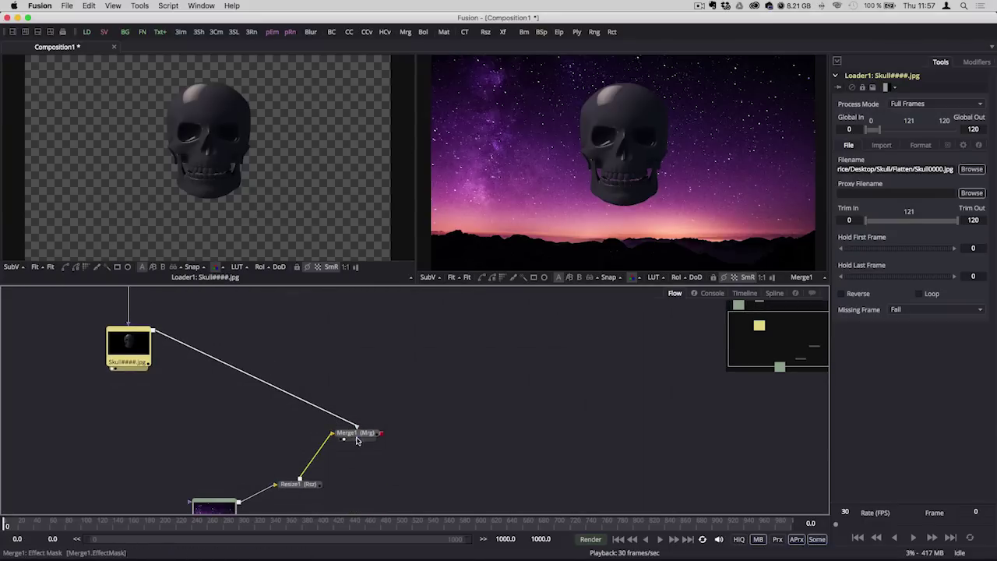
pyautogui.moveTo(356, 437); pyautogui.dragTo(412, 437)
pyautogui.click(214, 508)
pyautogui.scroll(-3, 218, 490)
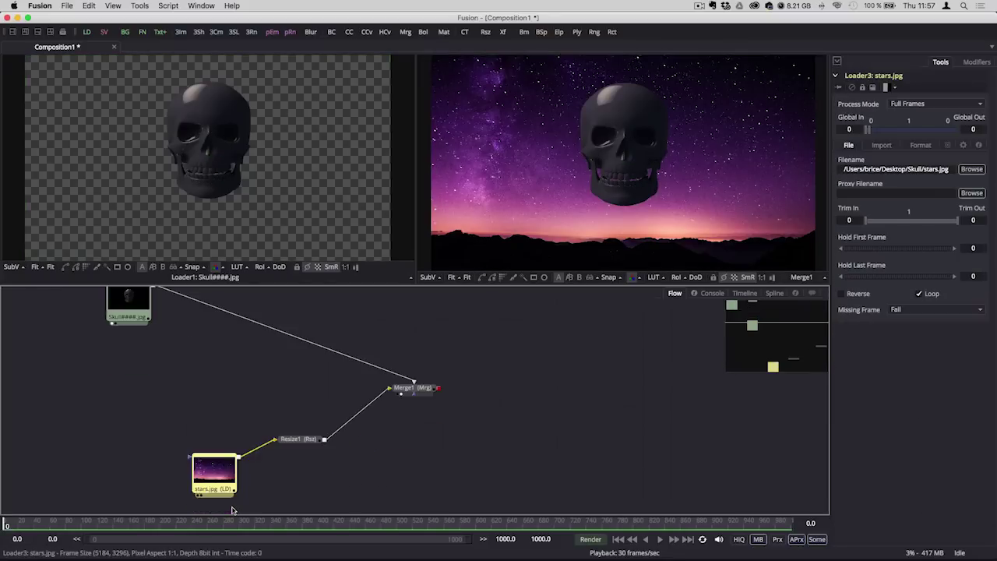
pyautogui.click(308, 444)
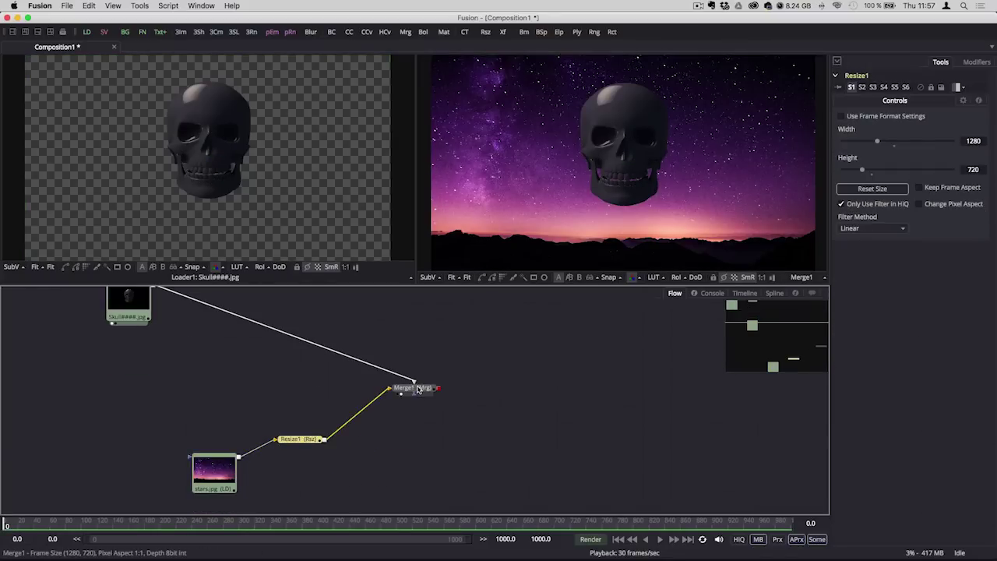
pyautogui.moveTo(417, 390); pyautogui.dragTo(446, 361)
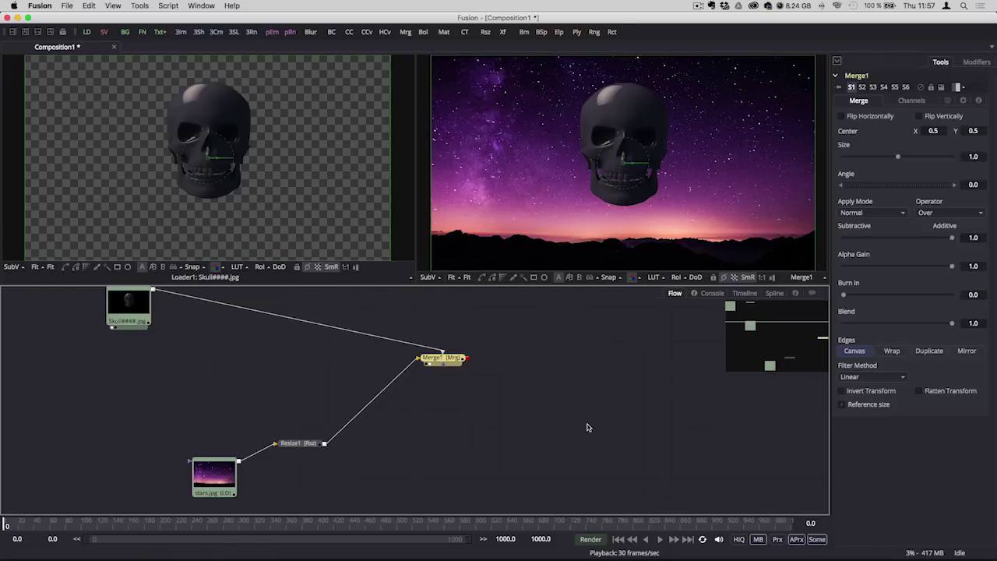
pyautogui.scroll(4, 588, 427)
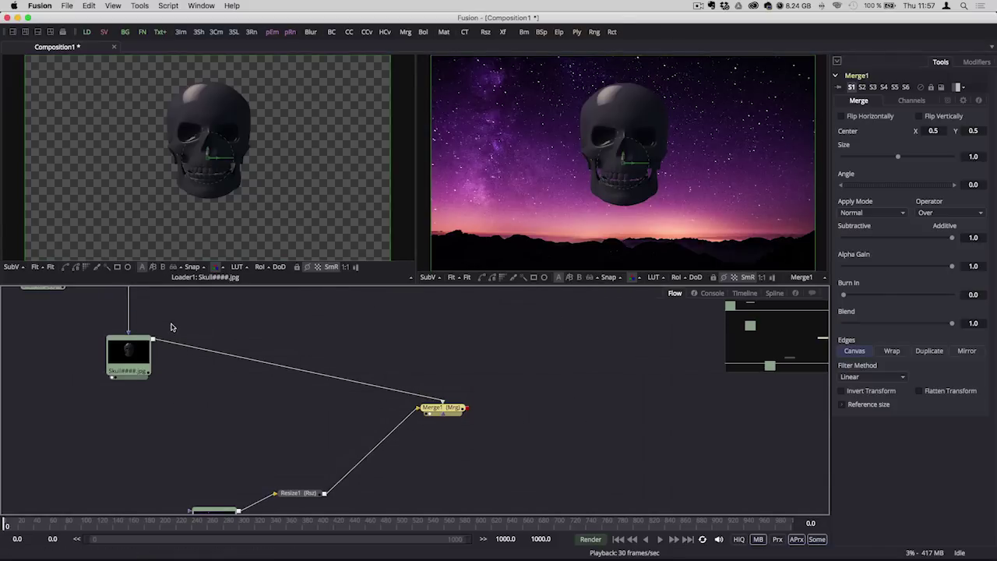
pyautogui.scroll(-2, 484, 433)
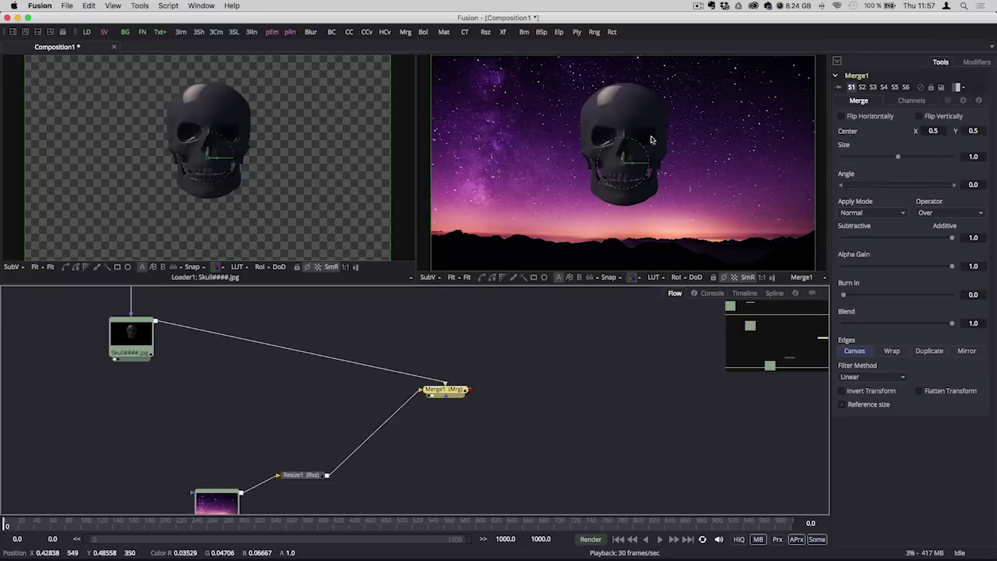
# - Insert a Color Corrector between the skull loader and the Merge node, and tint the master colour violet with strength about 0.18
pyautogui.click(125, 340)
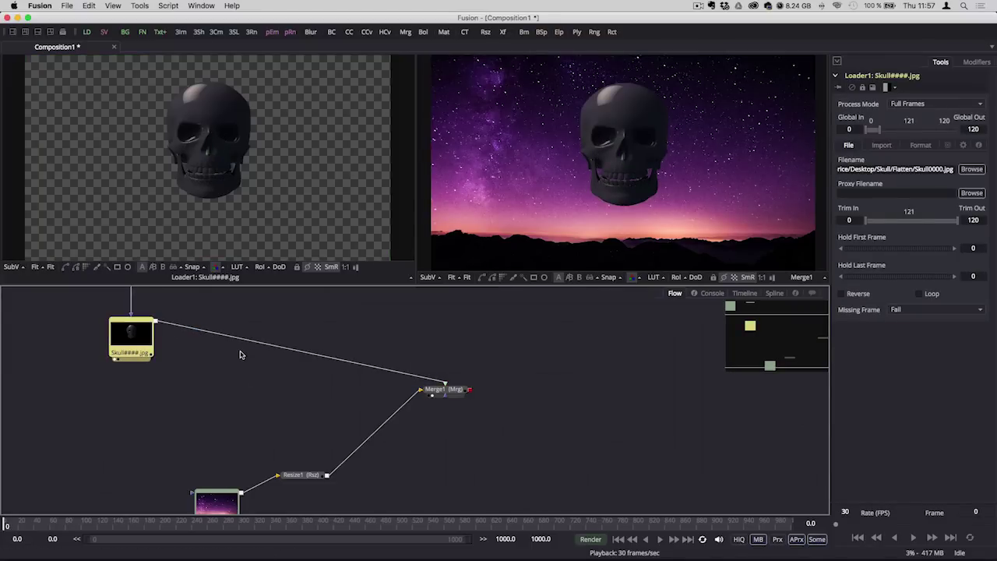
pyautogui.hotkey('ctrl', 'space')
pyautogui.write('colo')
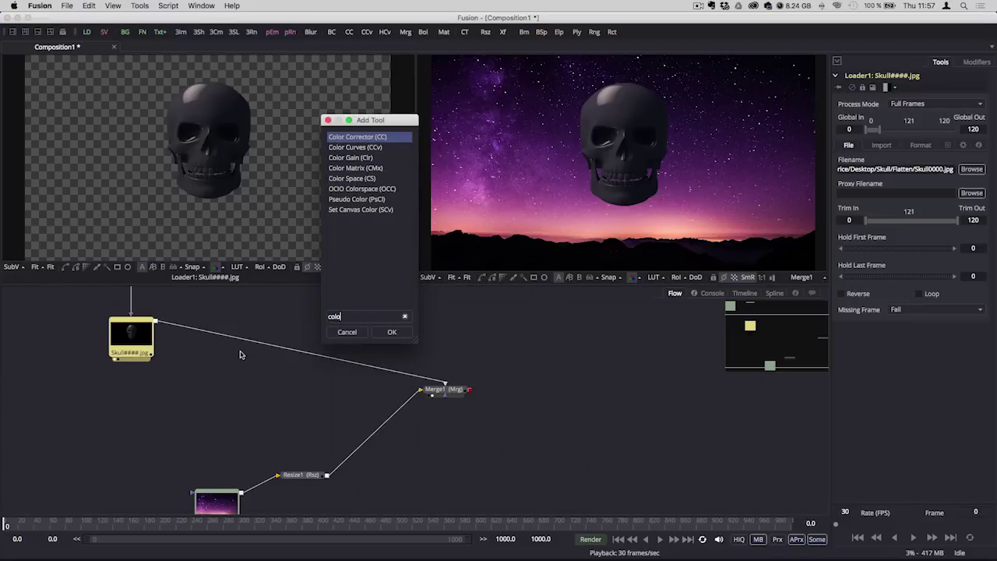
pyautogui.press('Return')
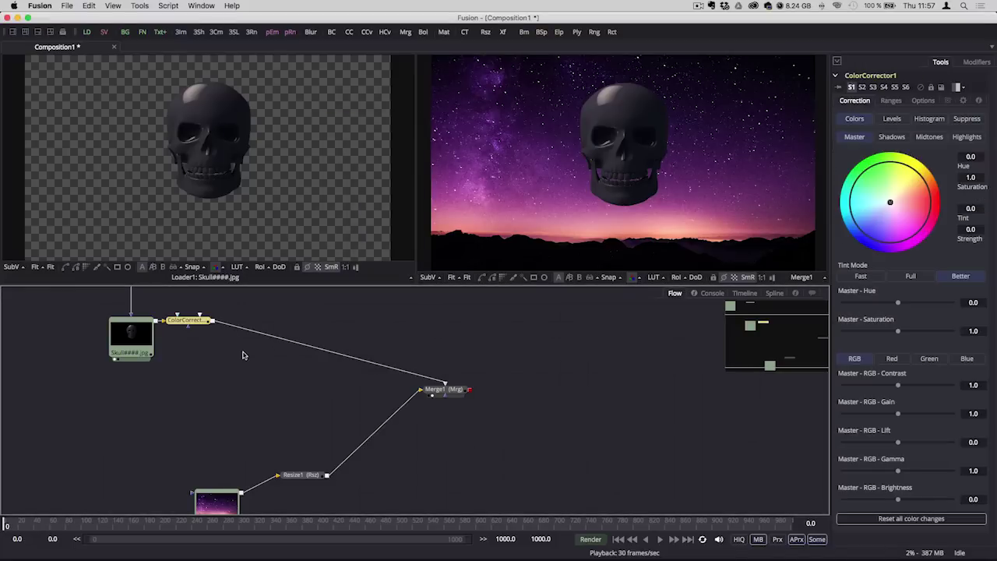
pyautogui.moveTo(185, 323); pyautogui.dragTo(300, 340)
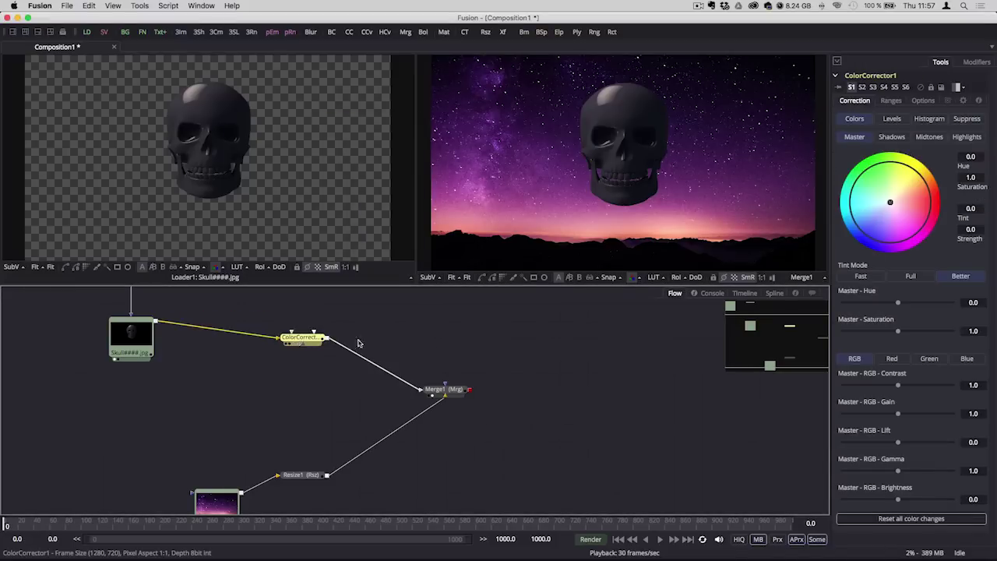
pyautogui.moveTo(889, 205)
pyautogui.mouseDown()
pyautogui.moveTo(876, 220)
pyautogui.moveTo(879, 188)
pyautogui.moveTo(902, 195)
pyautogui.moveTo(902, 221)
pyautogui.moveTo(864, 222)
pyautogui.moveTo(890, 218)
pyautogui.mouseUp()
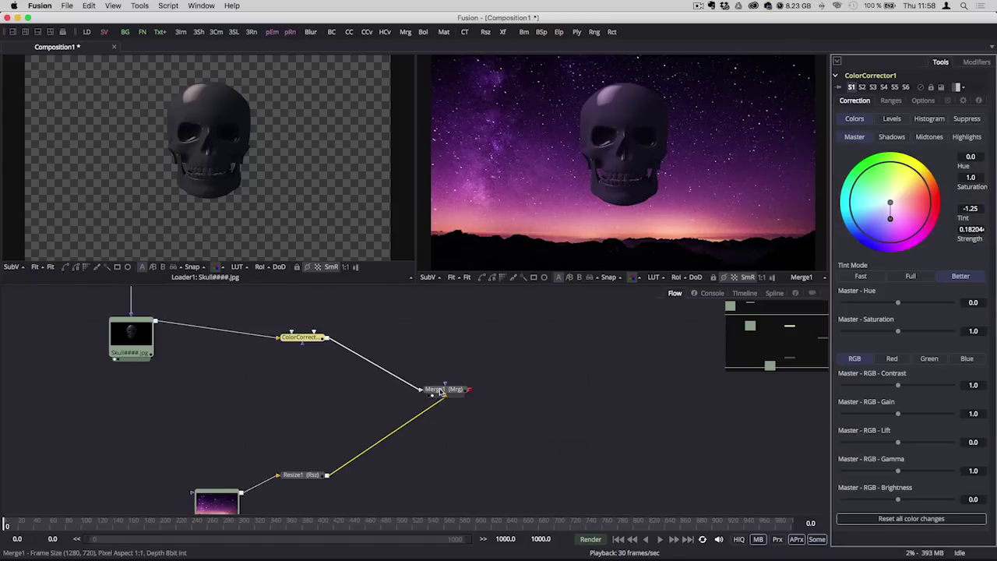
# - Move the Merge node slightly closer to the Color Corrector and add a Saver after it
pyautogui.moveTo(440, 392); pyautogui.dragTo(411, 392)
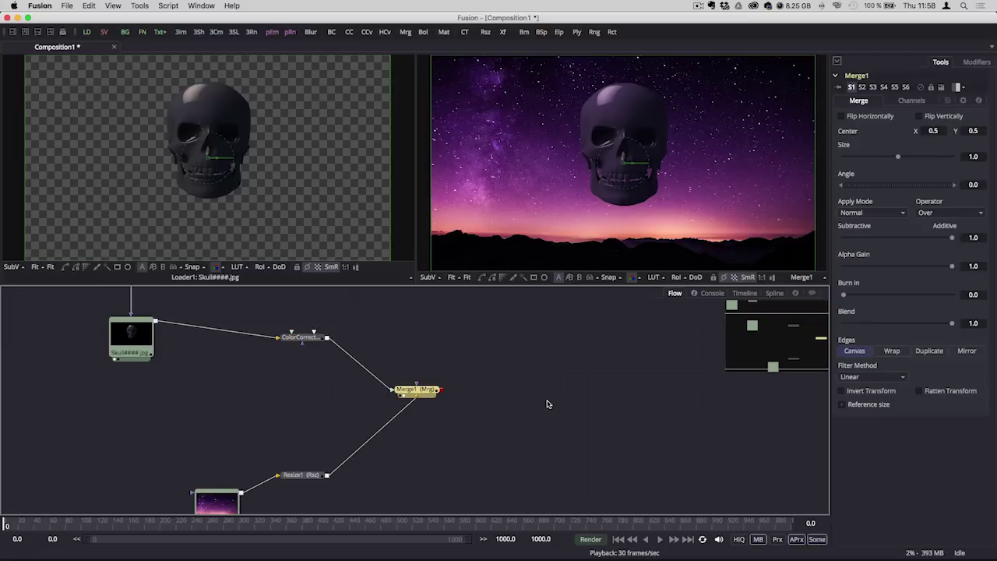
pyautogui.hotkey('shift', 'space')
pyautogui.write('colo')
pyautogui.write('sav')
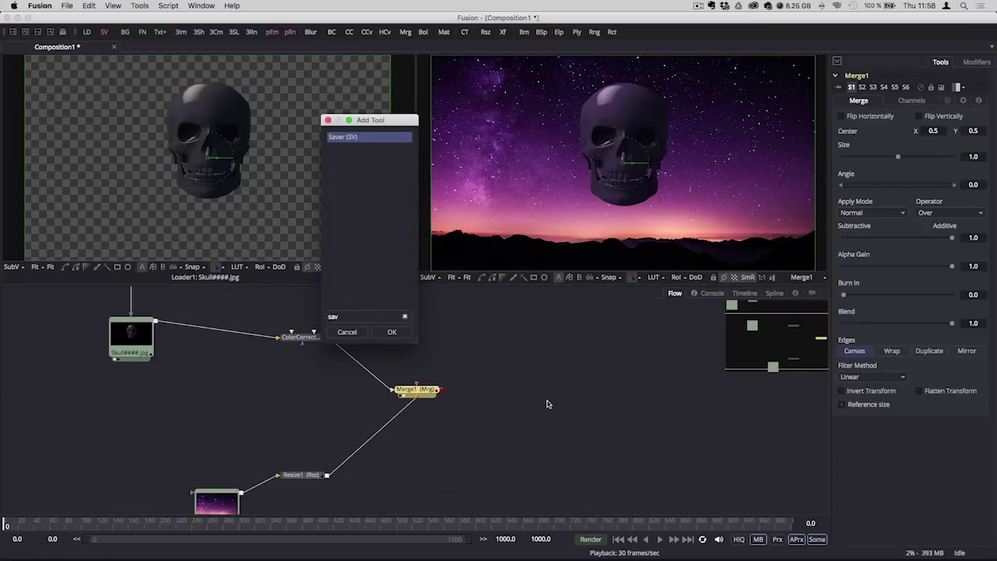
pyautogui.press('Return')
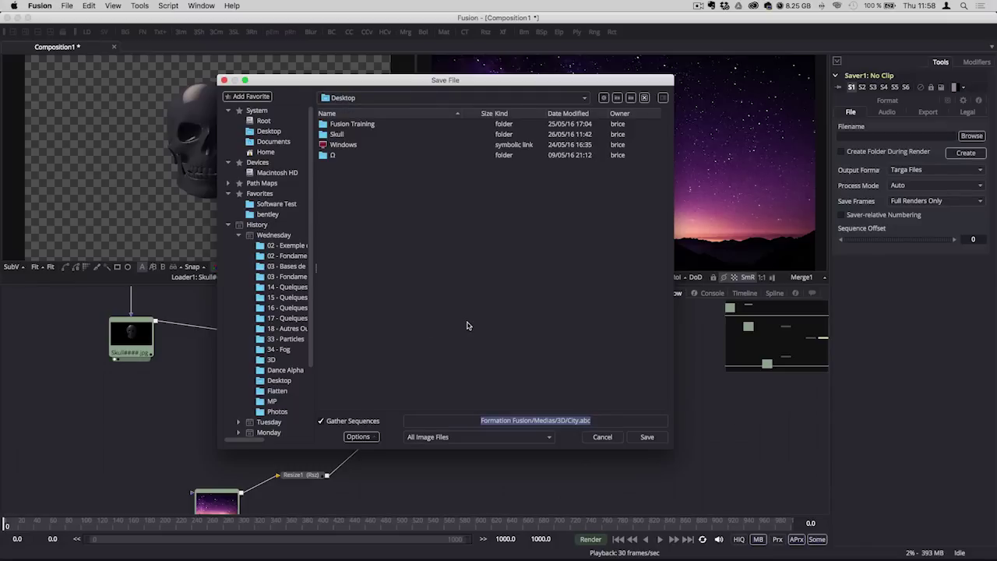
# - Name the Saver's output file skull-render on the Desktop and move the Saver node away from the Merge node
pyautogui.write('sku')
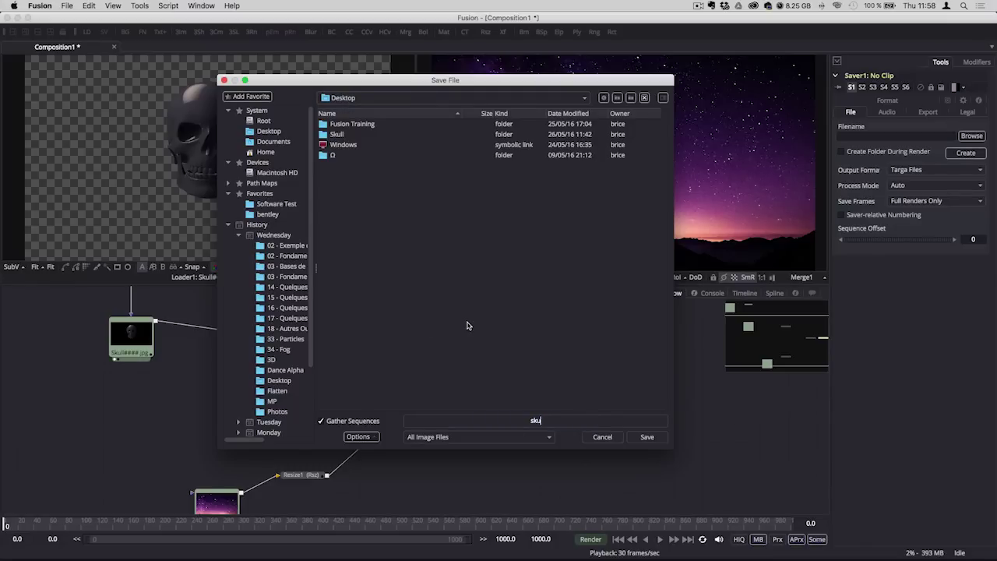
pyautogui.write('ll-render')
pyautogui.click(649, 438)
pyautogui.moveTo(475, 389); pyautogui.dragTo(588, 390)
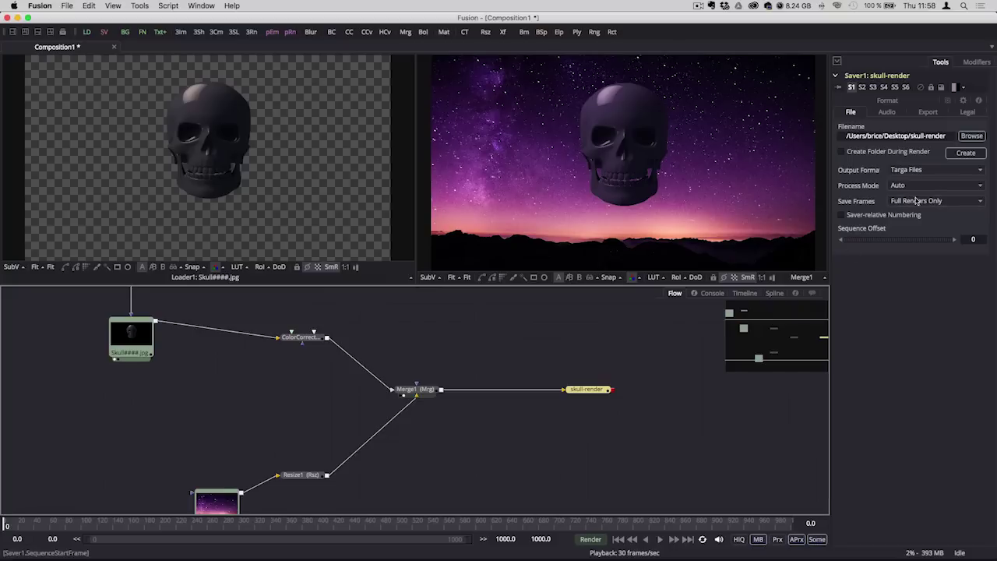
# - Set the Saver's output format to QuickTime Movies and keep the Saver selected
pyautogui.click(904, 173)
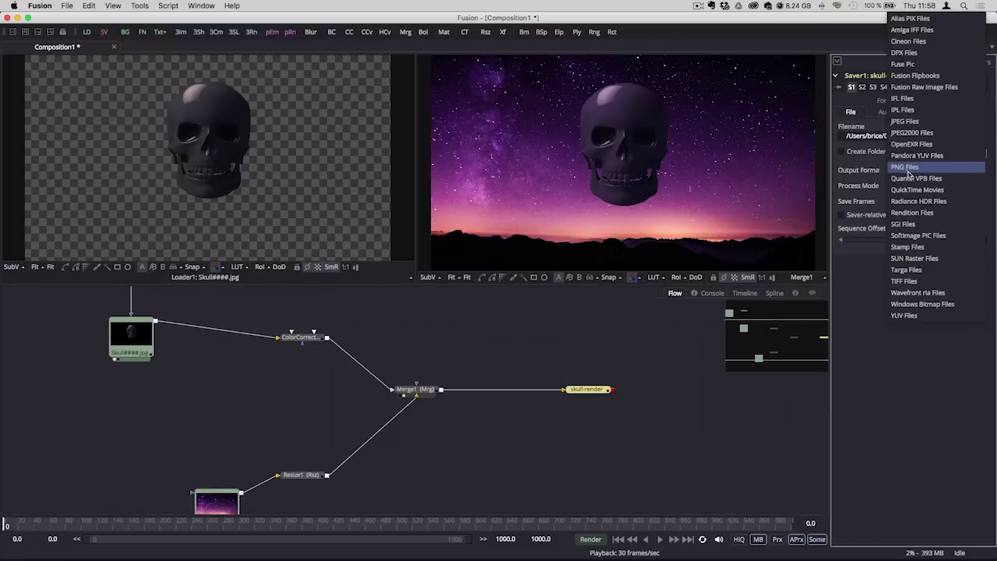
pyautogui.click(919, 190)
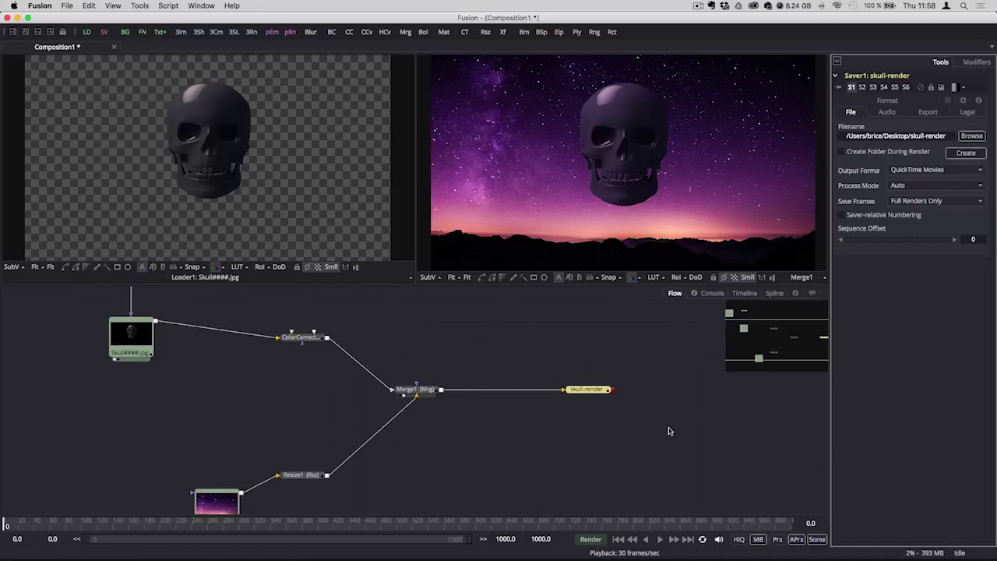
pyautogui.scroll(-3, 625, 436)
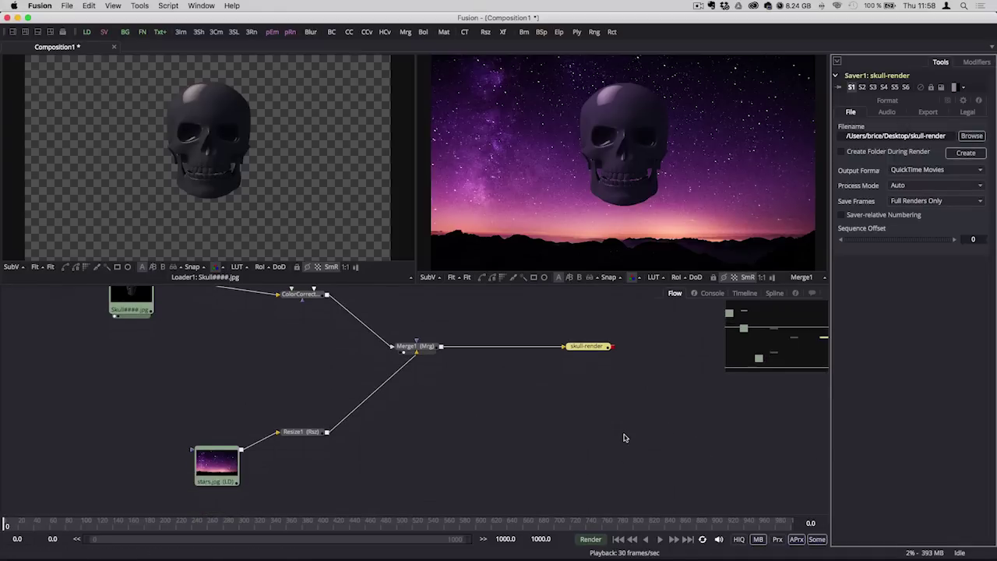
pyautogui.scroll(2, 624, 438)
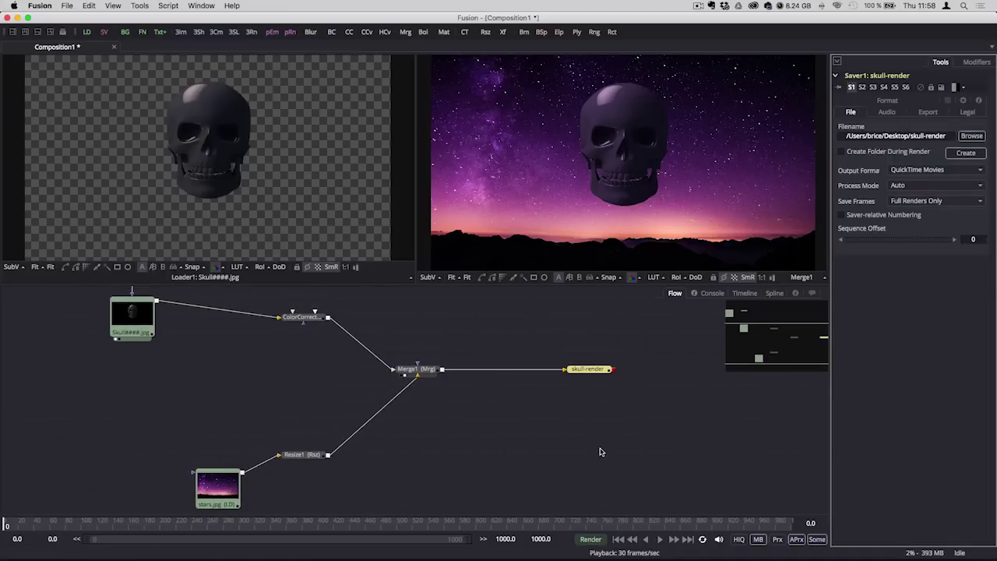
pyautogui.click(592, 369)
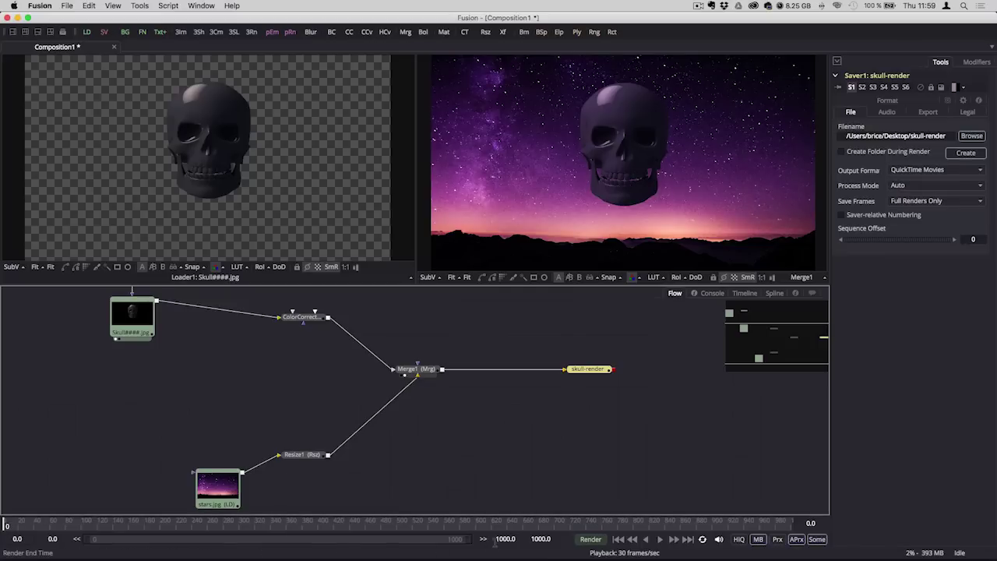
# - Check the mask sequence's last frame number in Finder's Skull folder and set Fusion's render end time to 120
pyautogui.moveTo(467, 539)
pyautogui.mouseDown()
pyautogui.moveTo(312, 541)
pyautogui.moveTo(468, 539)
pyautogui.mouseUp()
pyautogui.scroll(2, 231, 432)
pyautogui.scroll(1, 231, 432)
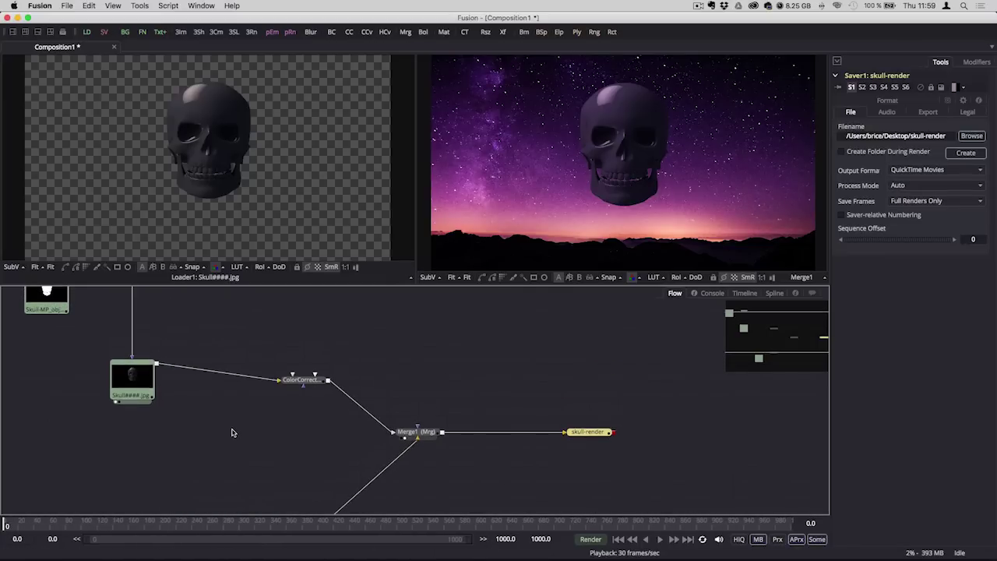
pyautogui.hotkey('ctrl', 'Up')
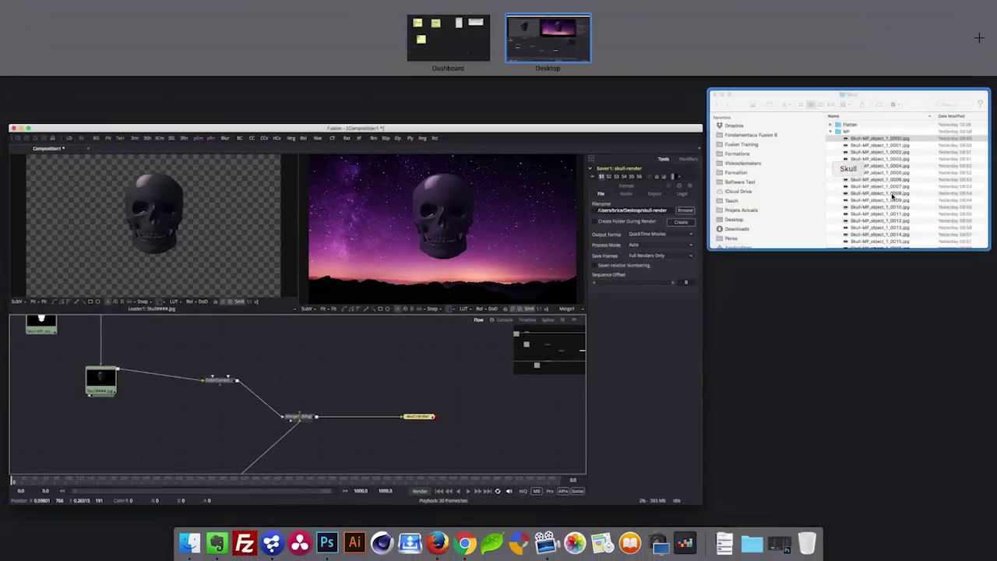
pyautogui.click(833, 164)
pyautogui.scroll(-15, 822, 261)
pyautogui.scroll(-6, 822, 261)
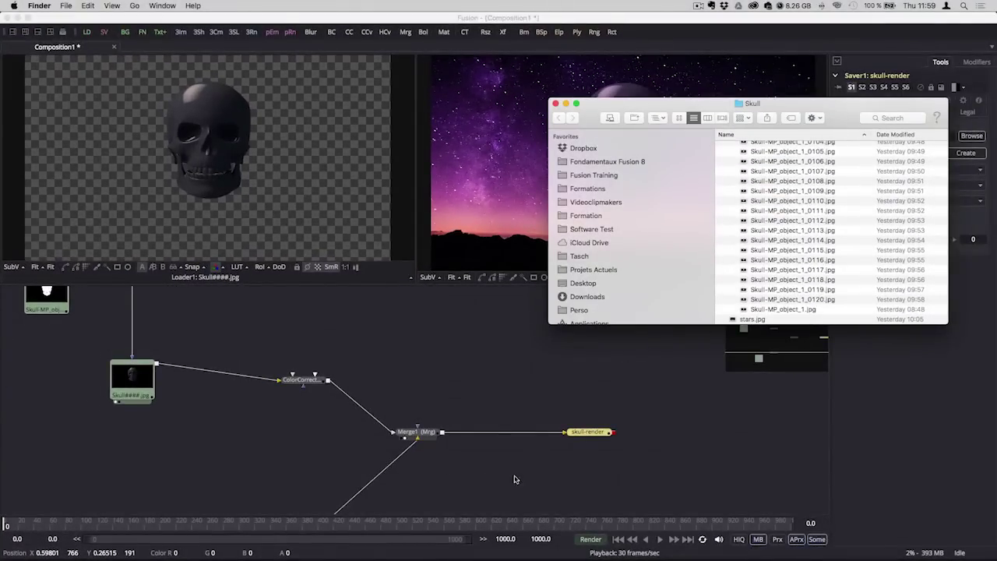
pyautogui.click(504, 539)
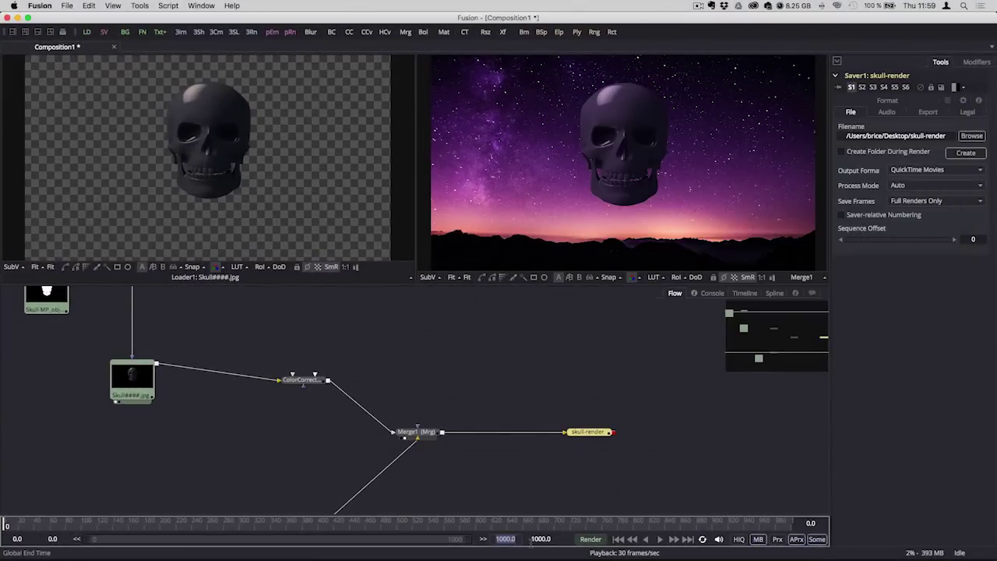
pyautogui.write('120')
pyautogui.press('Return')
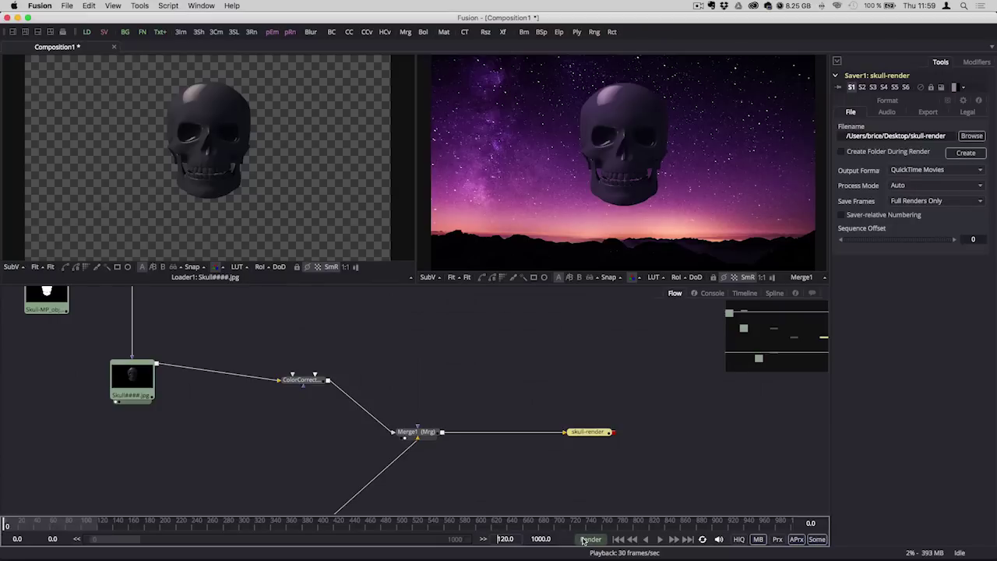
# - Render frames 0 to 120 at full size with the Final configuration and dismiss the completion message
pyautogui.click(589, 539)
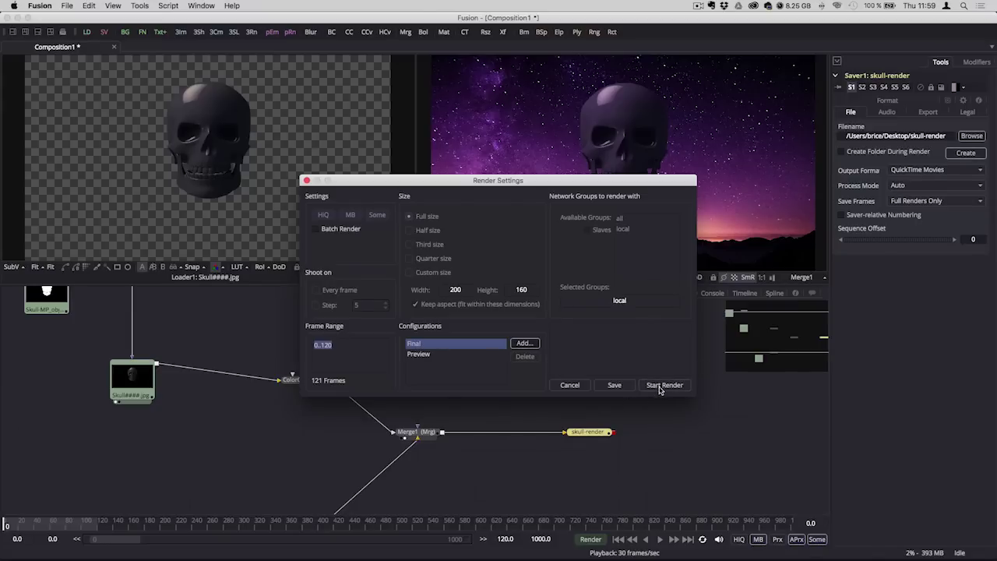
pyautogui.click(663, 387)
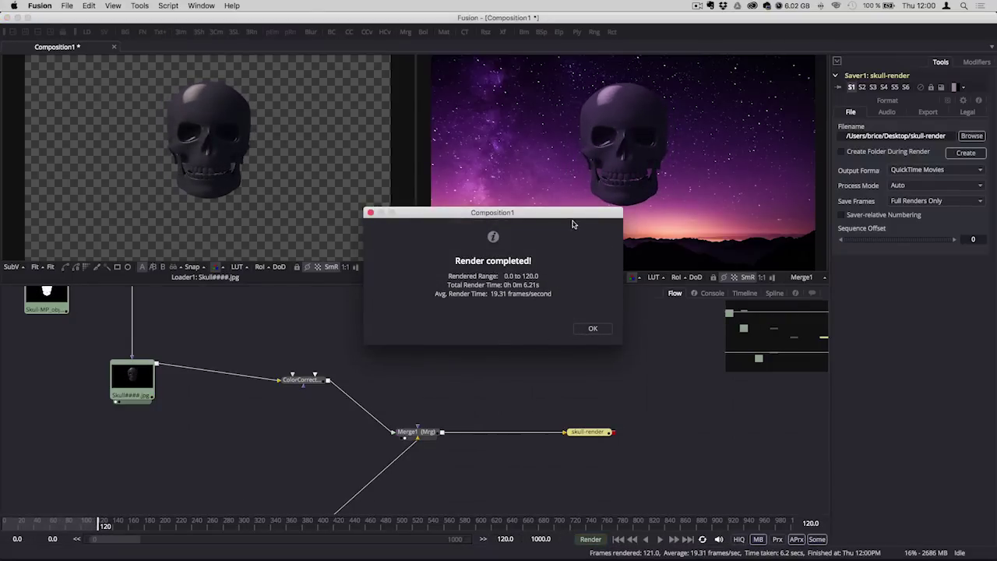
pyautogui.moveTo(559, 218); pyautogui.dragTo(566, 220)
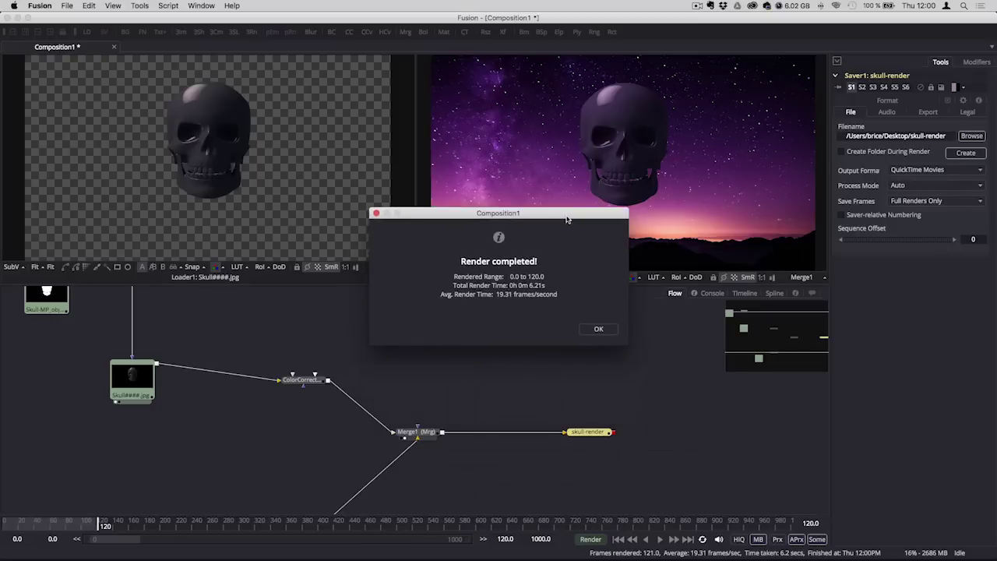
pyautogui.click(599, 328)
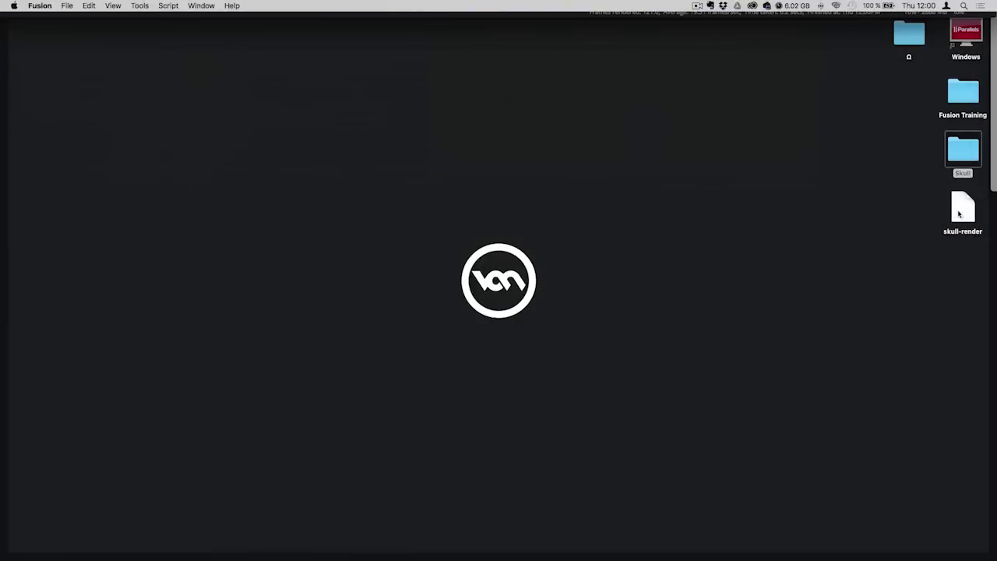
# - Move the rendered file to a clear area of the Desktop and rename it skull-render.mov, accepting the added extension
pyautogui.moveTo(959, 213); pyautogui.dragTo(641, 274)
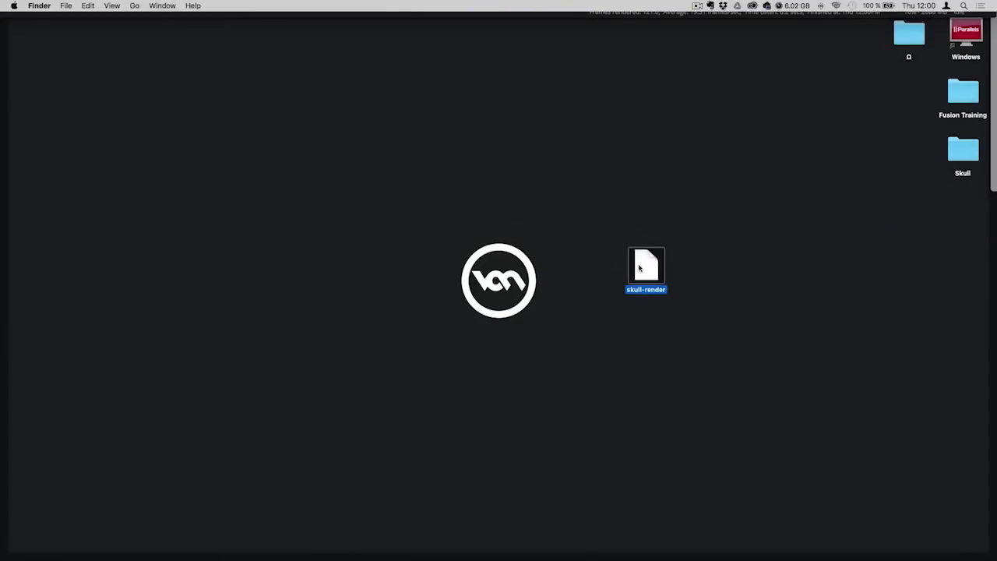
pyautogui.press('Return')
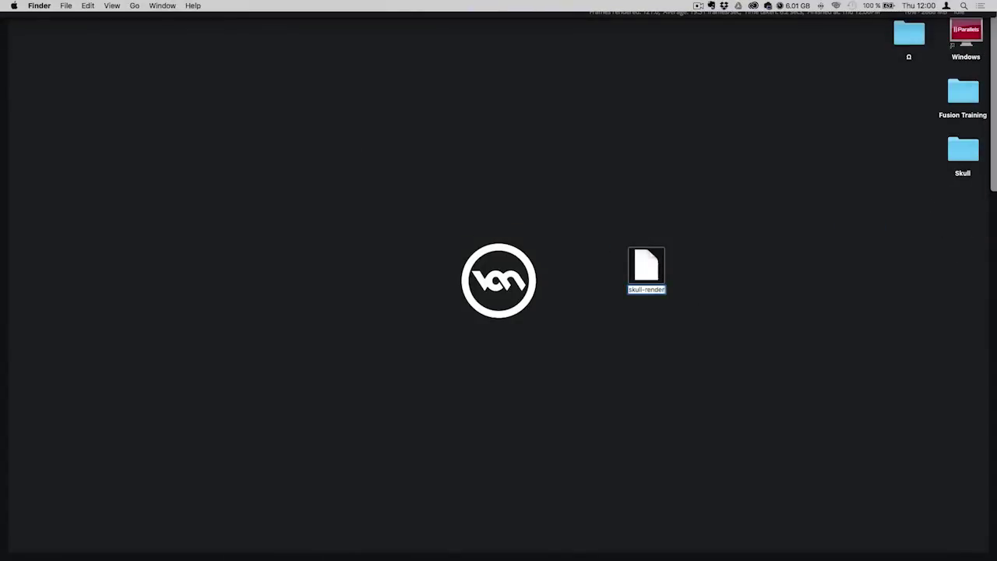
pyautogui.write('.mov')
pyautogui.press('Return')
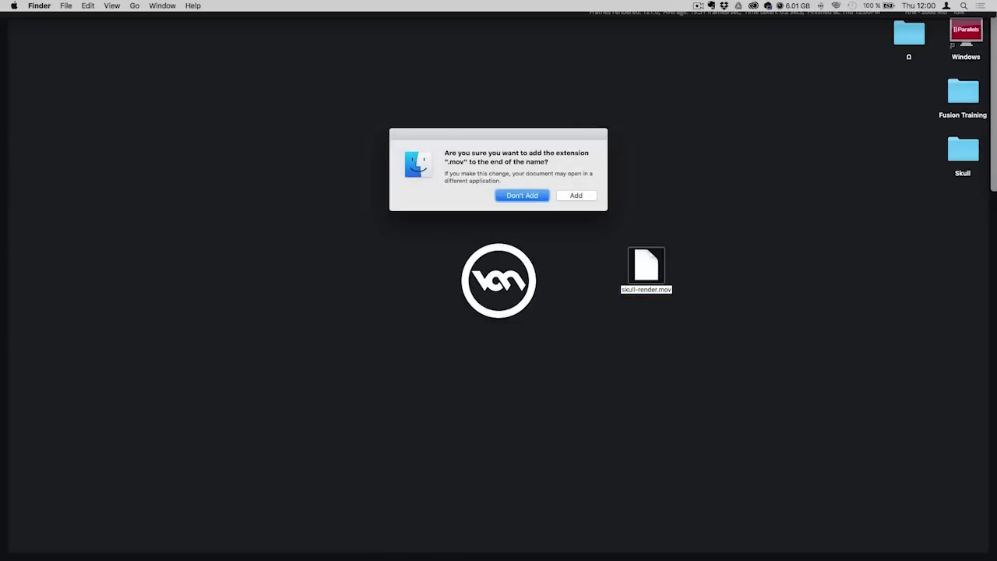
pyautogui.click(579, 198)
pyautogui.moveTo(651, 264); pyautogui.dragTo(688, 146)
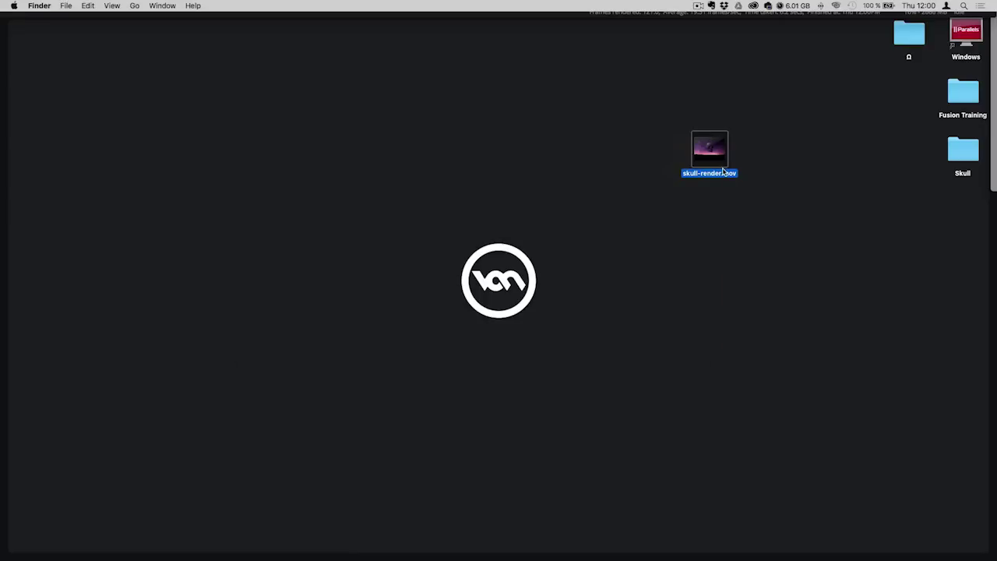
# - Preview the skull-render.mov movie with Quick Look, close the preview and return to the Fusion composition
pyautogui.press('space')
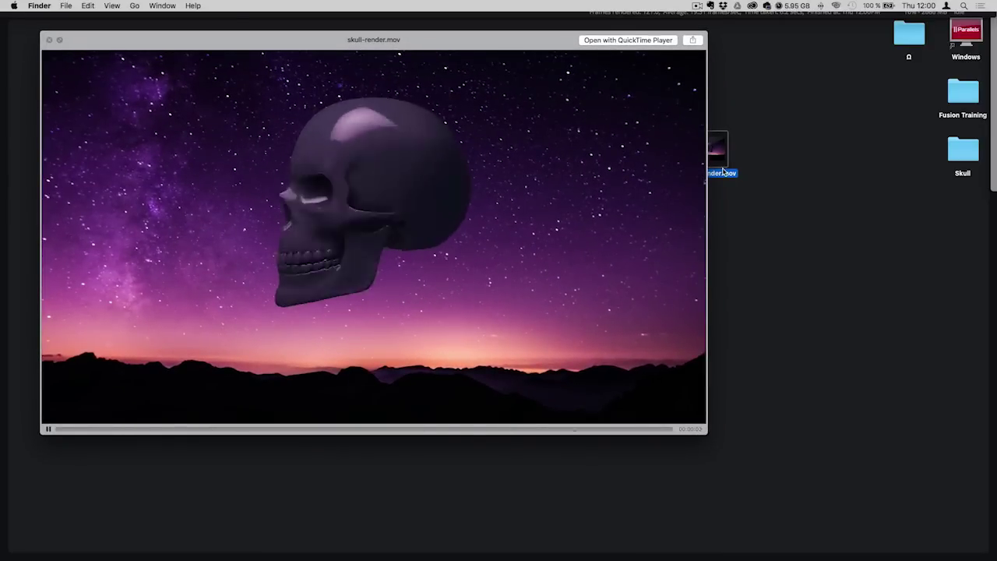
pyautogui.press('space')
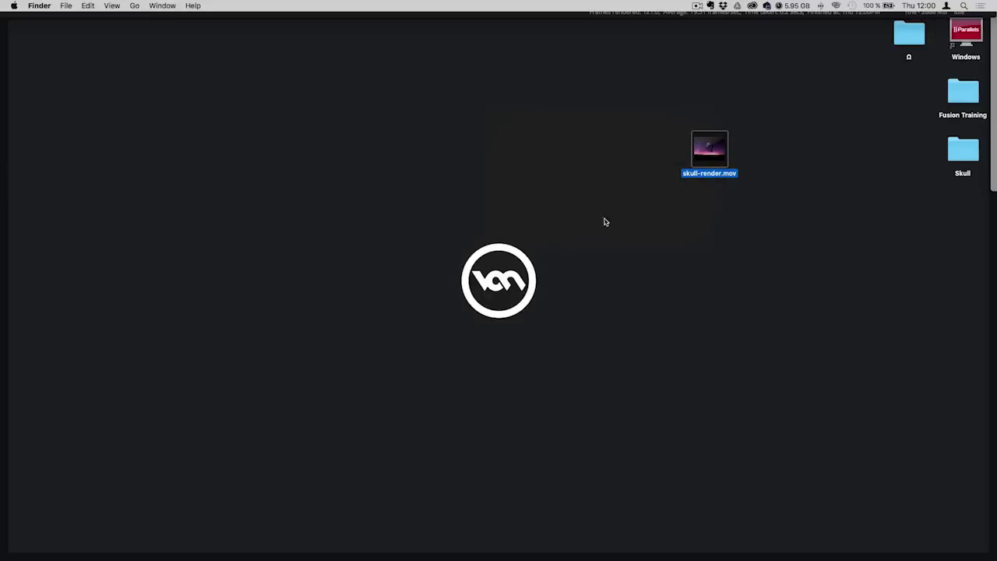
pyautogui.press('F11')
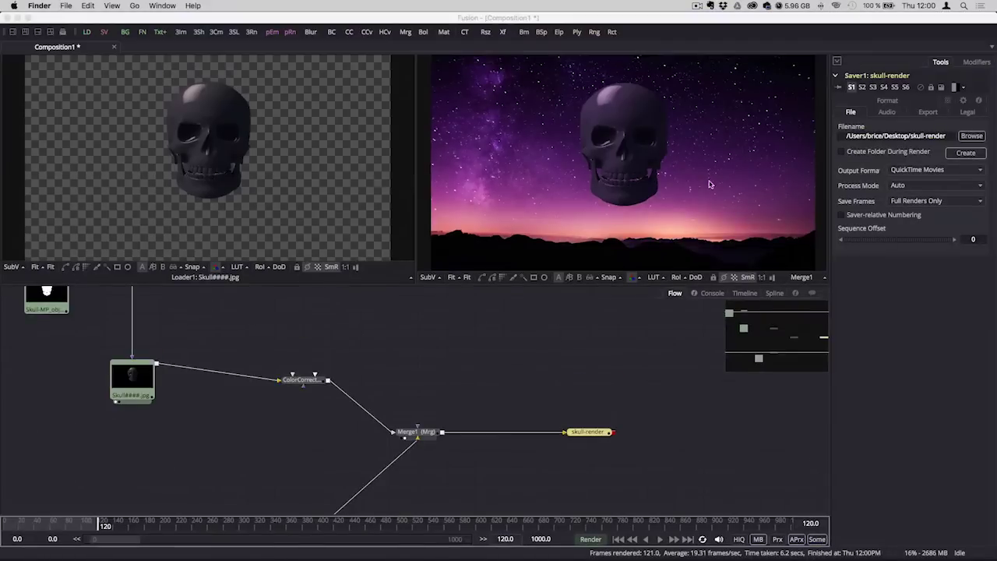